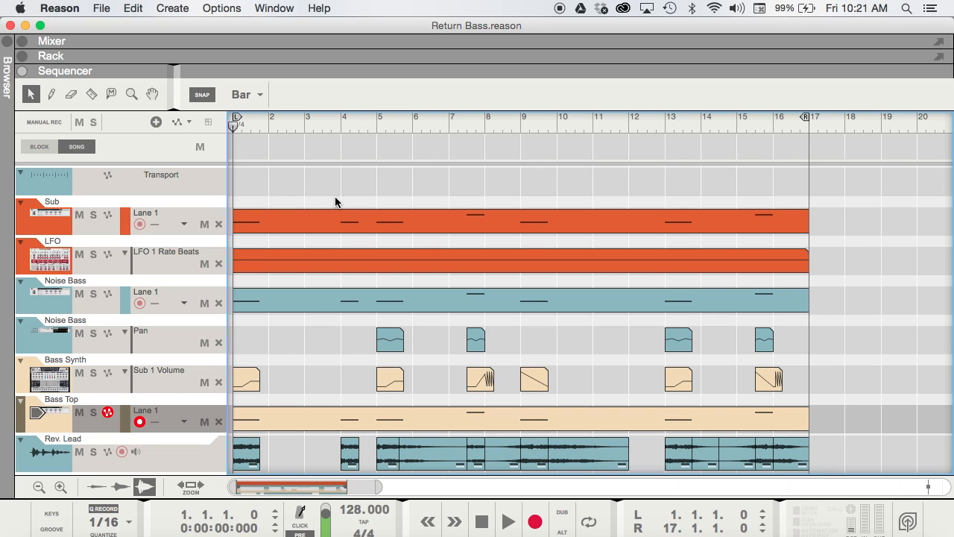
Play the bass arrangement from the start to about bar 9, and return the song position to bar 1
left_click_drag(346, 125, 194, 184)
key("space")
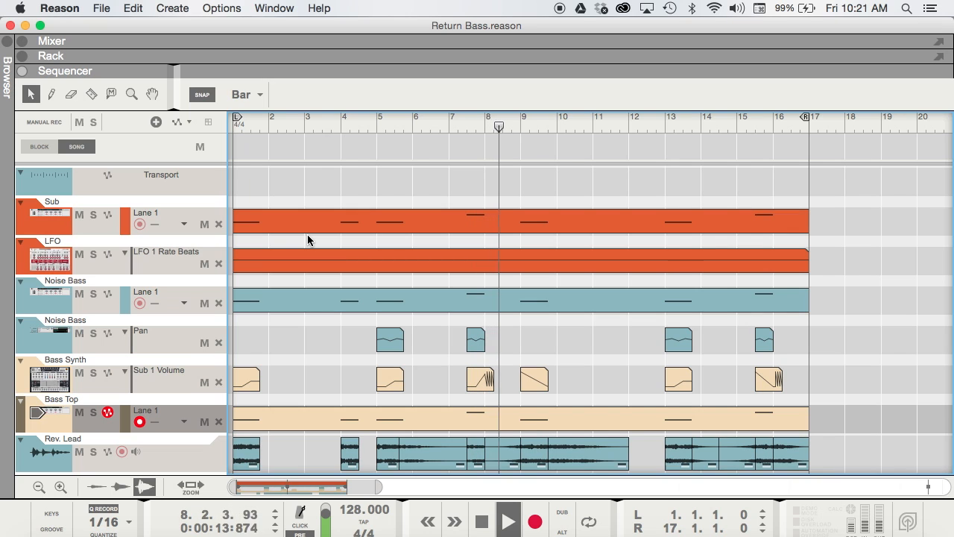
key("space")
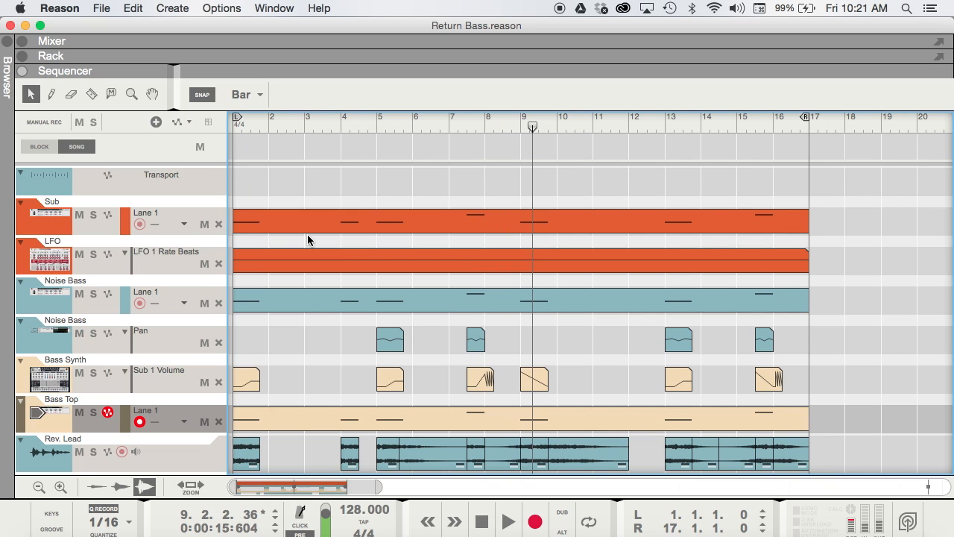
left_click_drag(532, 127, 123, 184)
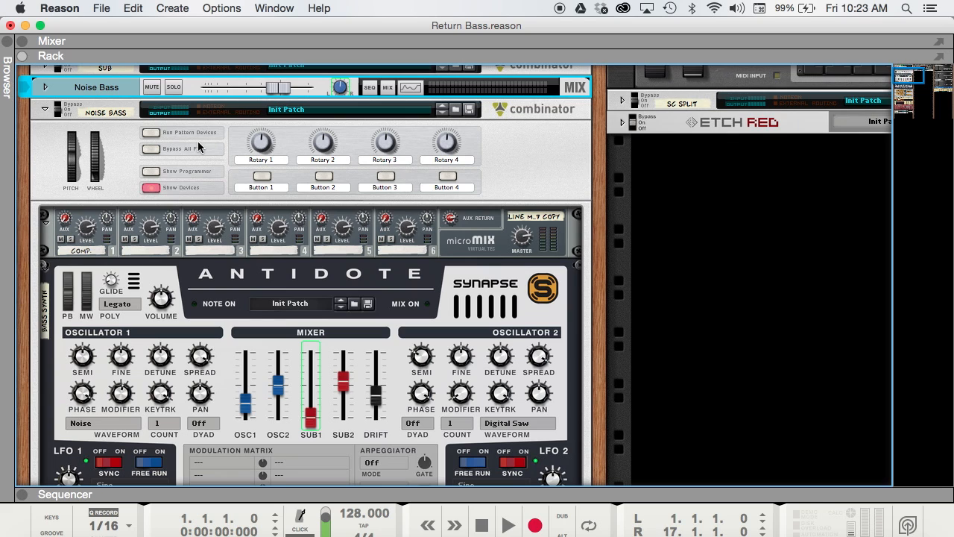
Audition the Noise Bass channel in solo for about a bar, return to the song start and turn solo off
left_click(173, 87)
key("space")
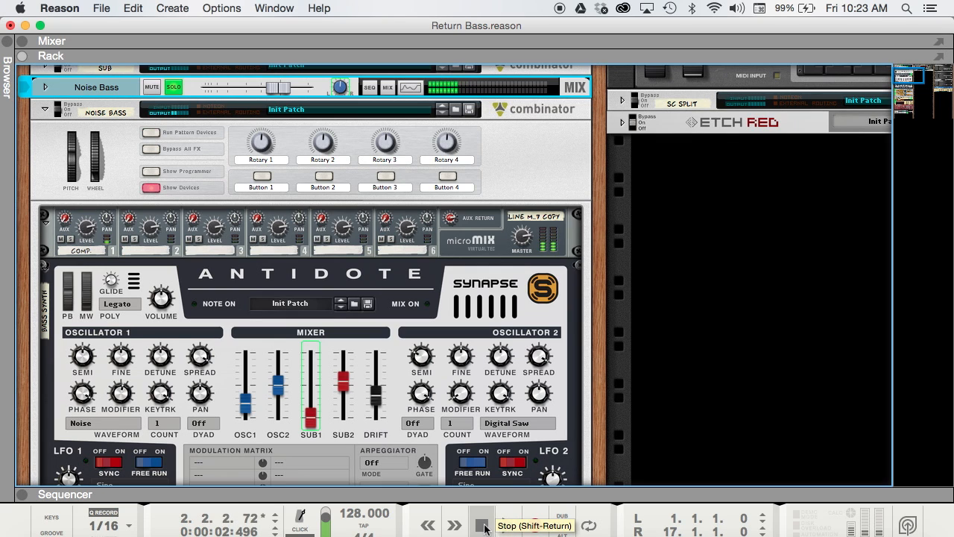
double_click(482, 526)
left_click(176, 90)
Examine the Antidote synth's Oscillator 1 settings inside the Noise Bass Combinator
scroll(177, 97, "down", 3)
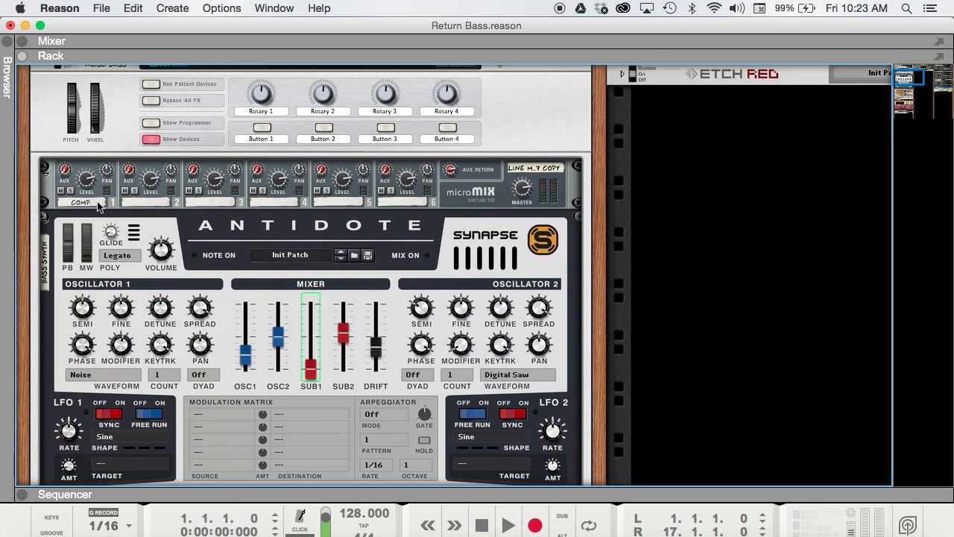
scroll(98, 207, "down", 1)
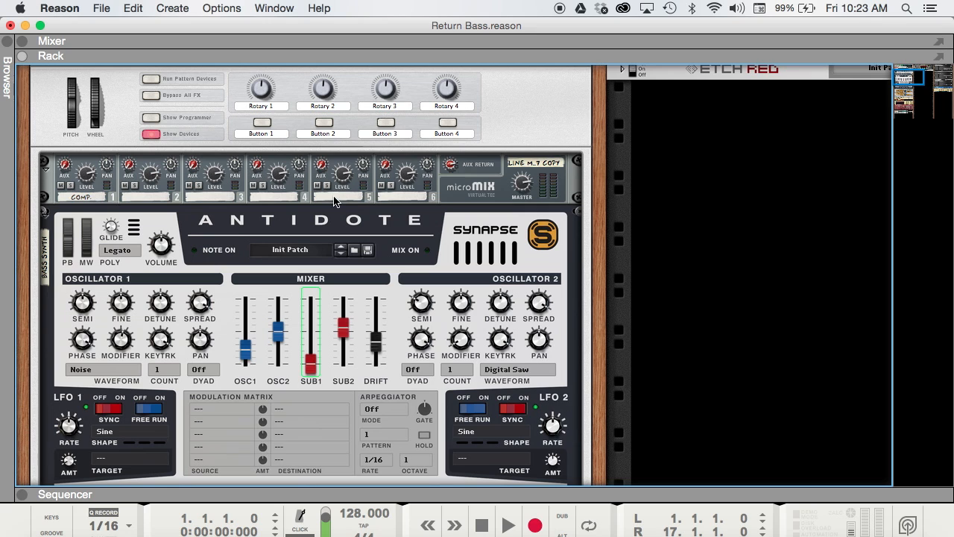
scroll(286, 177, "down", 5)
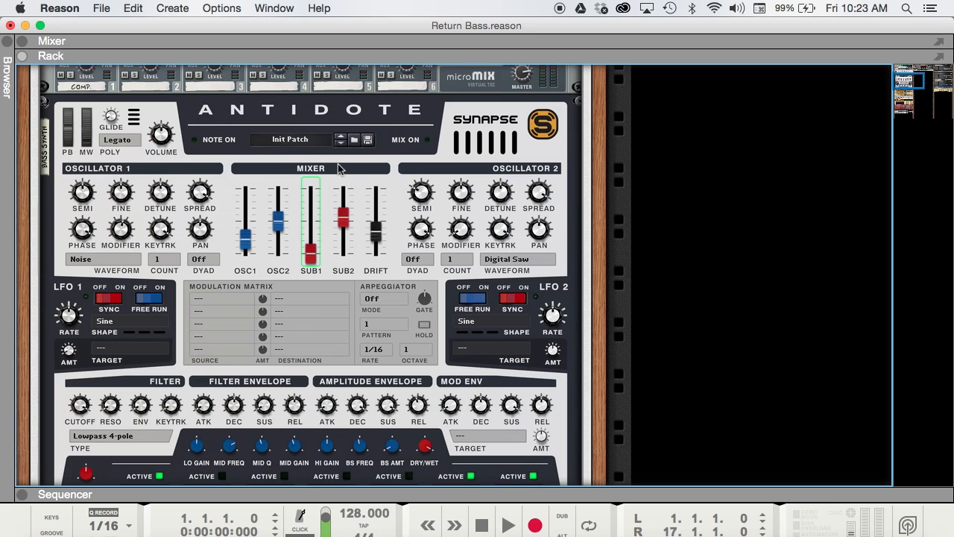
scroll(273, 201, "down", 1)
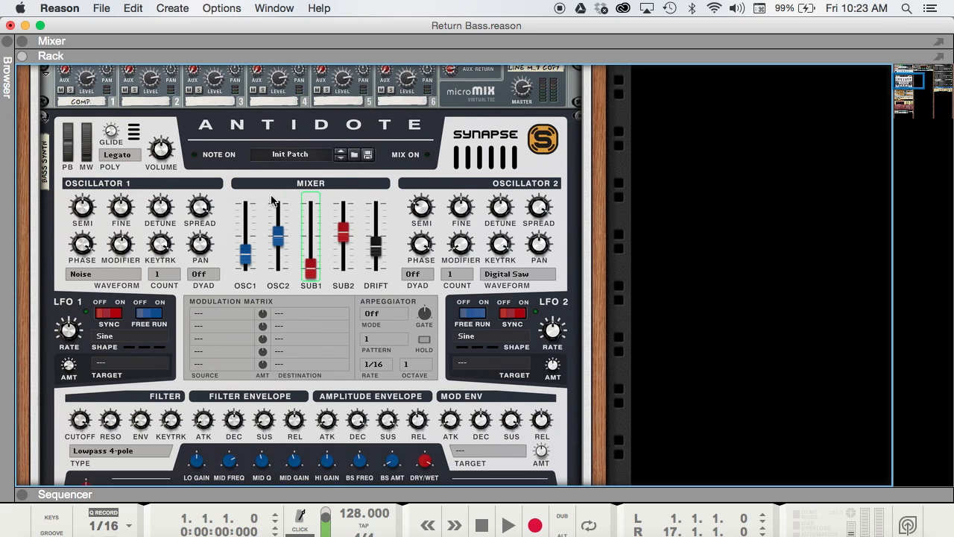
scroll(111, 274, "down", 1)
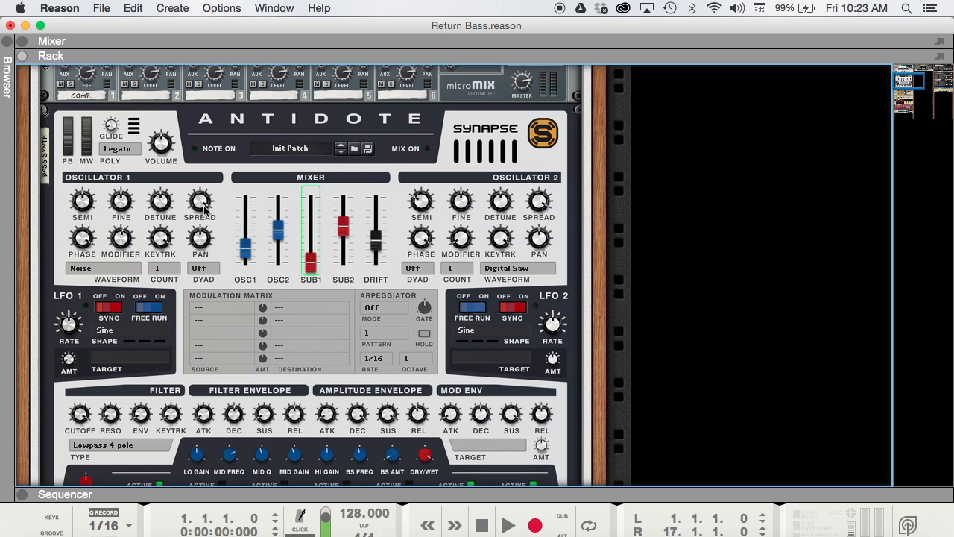
left_click(126, 238)
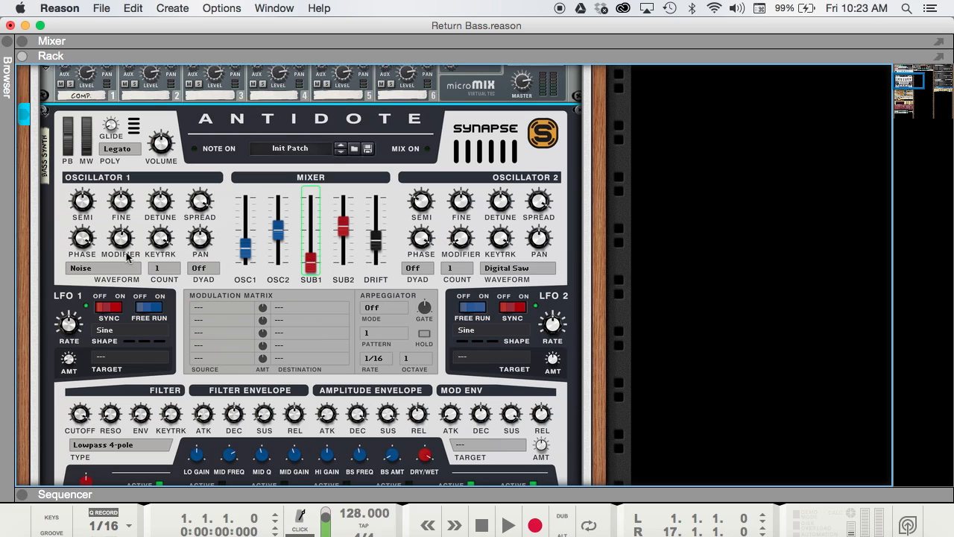
Check the Antidote mixer levels for both oscillators, Sub 1, Sub 2 and Drift
mouse_move(249, 253)
mouse_move(422, 207)
mouse_move(287, 231)
mouse_move(344, 232)
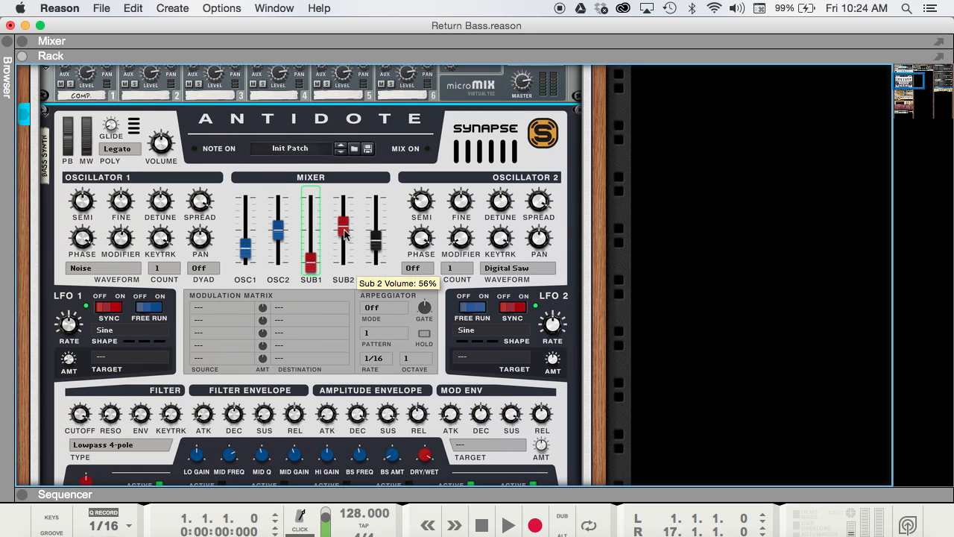
mouse_move(373, 247)
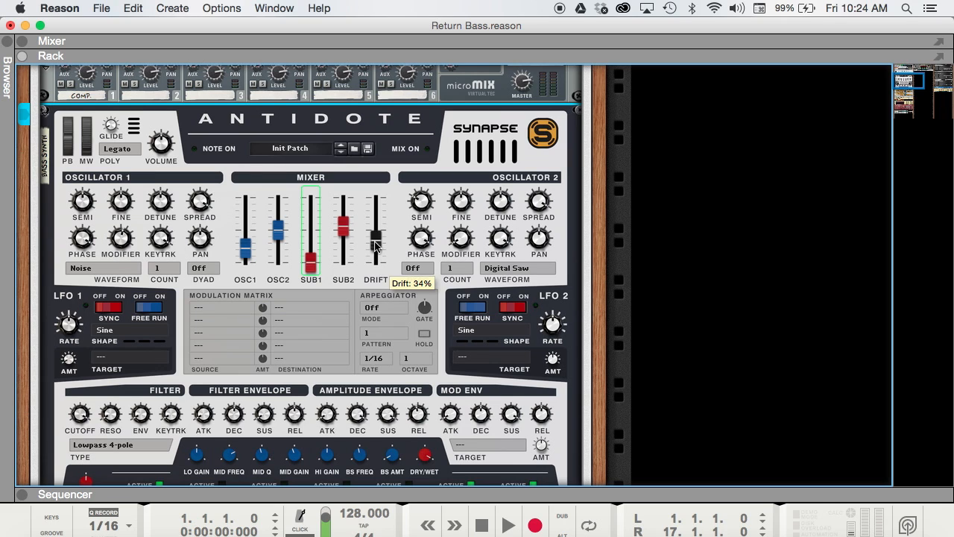
mouse_move(313, 267)
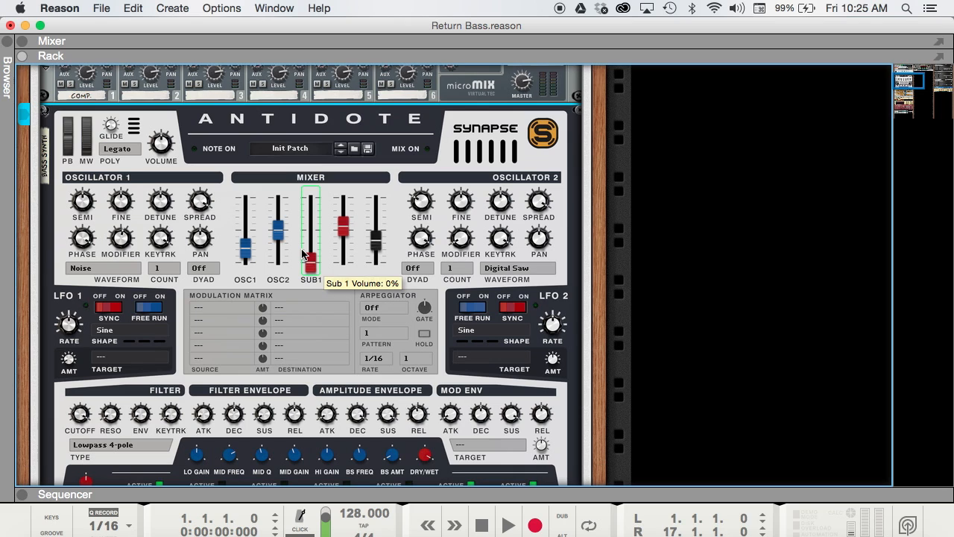
left_click_drag(314, 270, 314, 205)
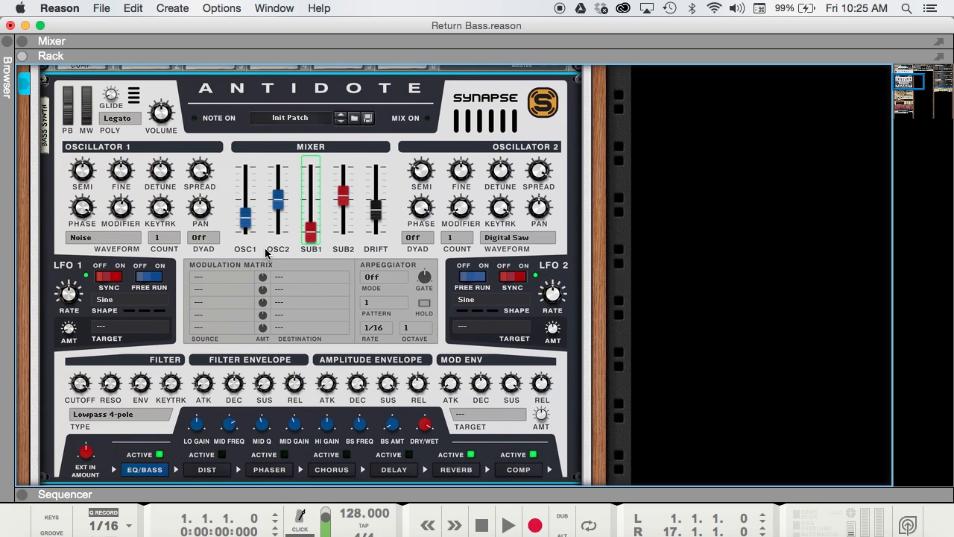
Review the Antidote's EQ/Bass effect and its Reverb settings, including time, HF damping, low cut, high cut and dry/wet
scroll(190, 243, "down", 3)
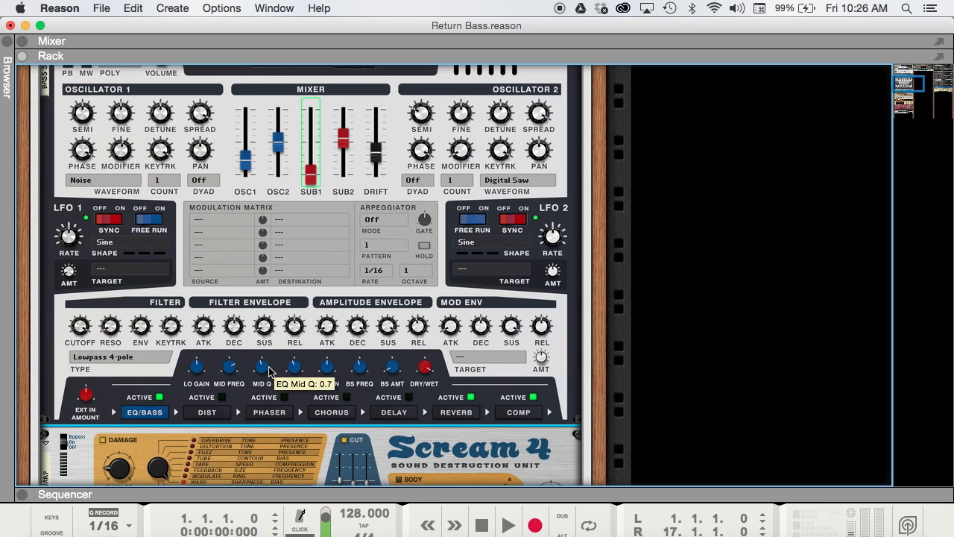
left_click(161, 399)
left_click(462, 414)
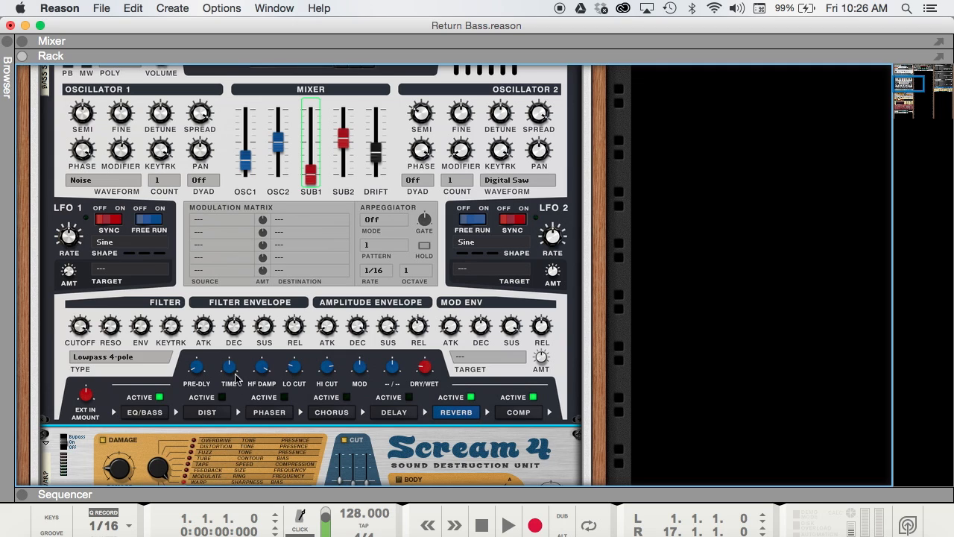
mouse_move(231, 371)
mouse_move(267, 373)
mouse_move(297, 370)
mouse_move(331, 370)
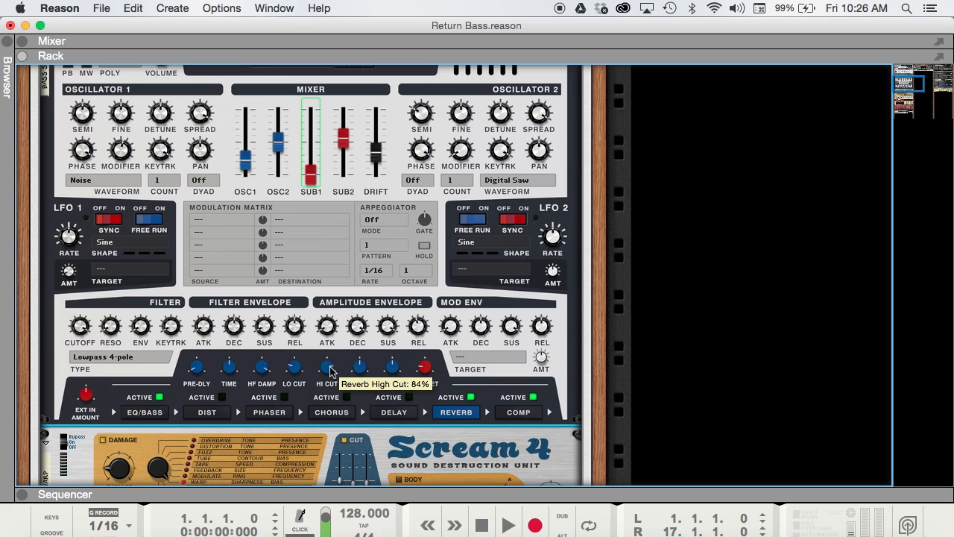
mouse_move(323, 330)
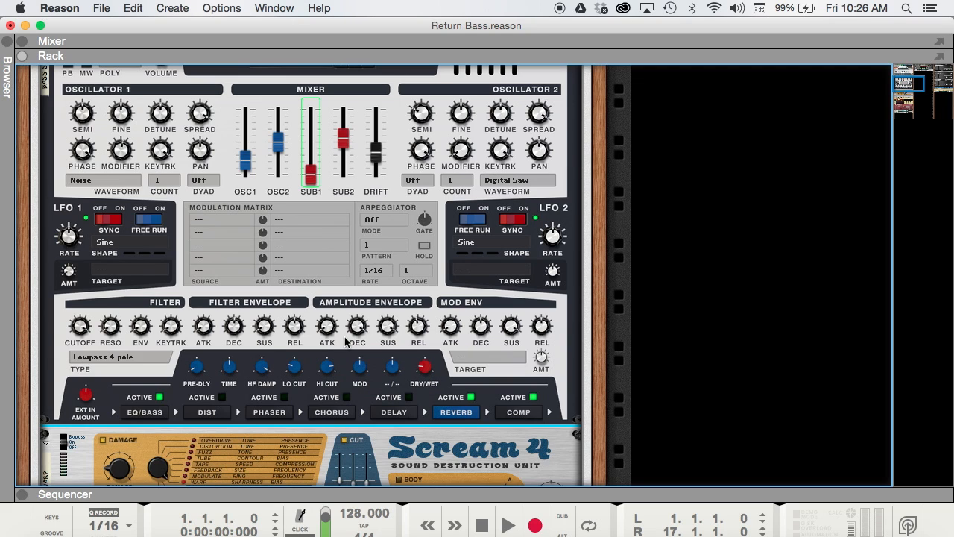
mouse_move(427, 370)
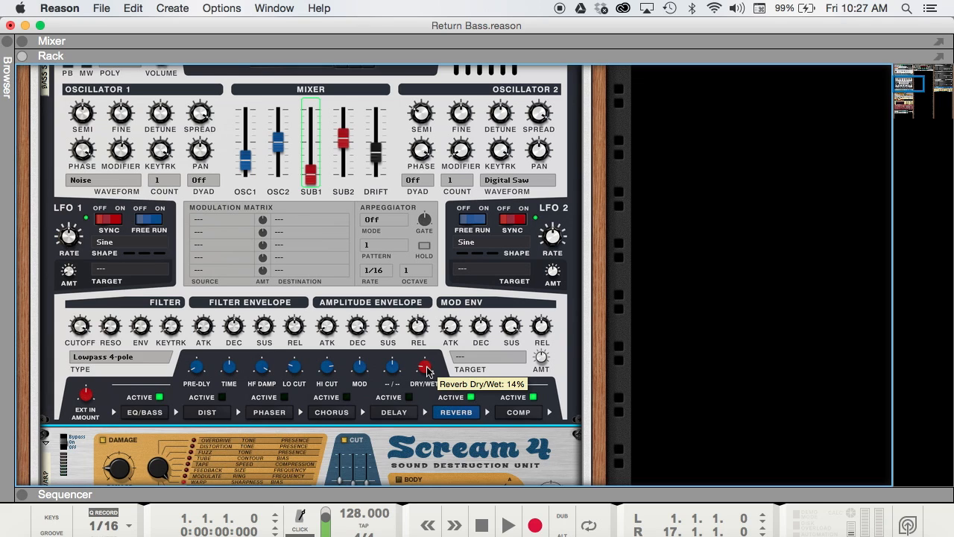
Show the Antidote's compressor settings and check the ratio and dry/wet amount
left_click(530, 415)
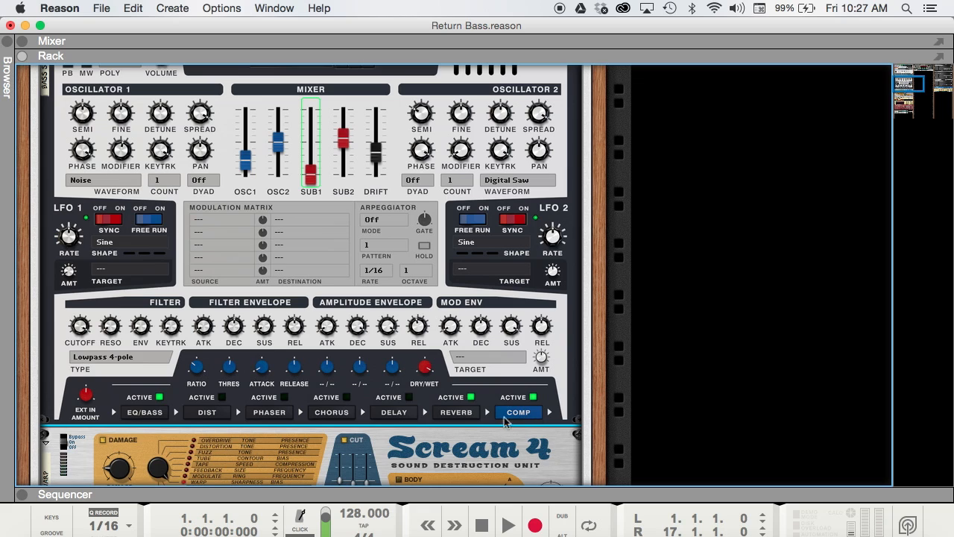
mouse_move(198, 371)
mouse_move(431, 371)
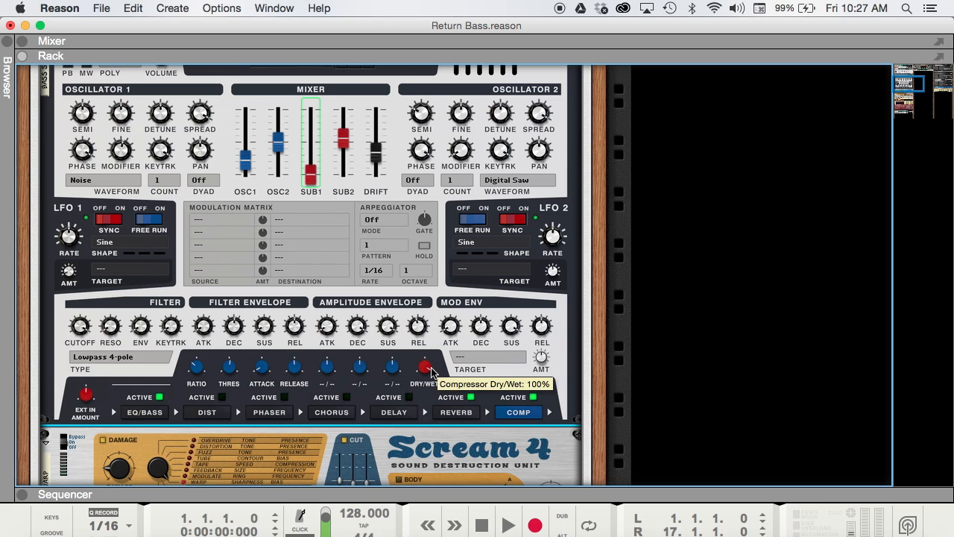
Examine the Warp Scream 4's damage control, Parameter 2, cut EQ, body and master level settings
scroll(313, 371, "down", 5)
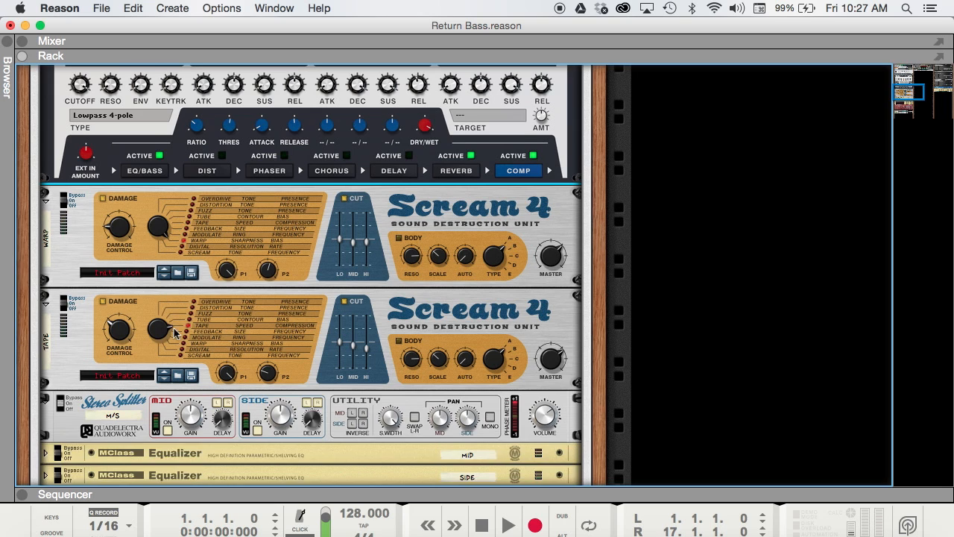
scroll(175, 331, "up", 1)
left_click(67, 349)
left_click(69, 253)
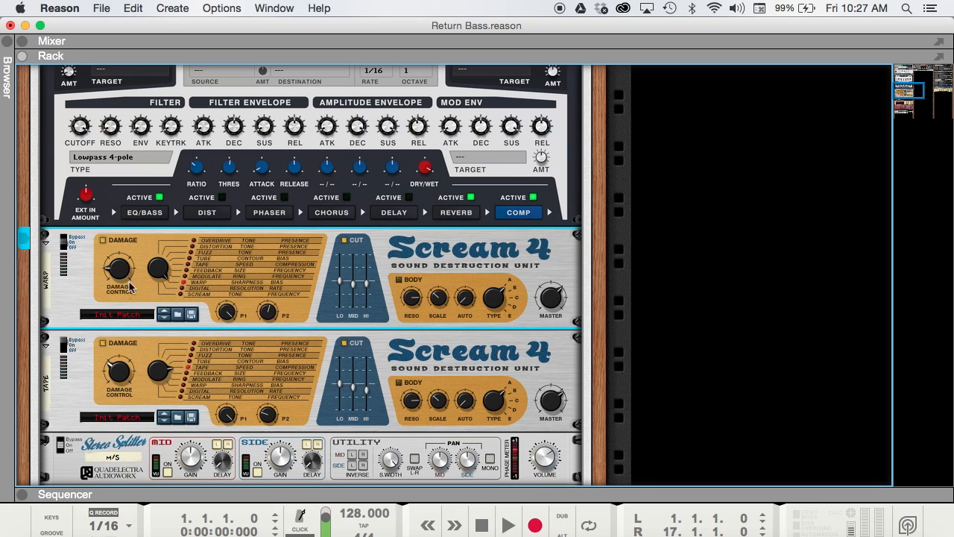
mouse_move(121, 275)
mouse_move(275, 316)
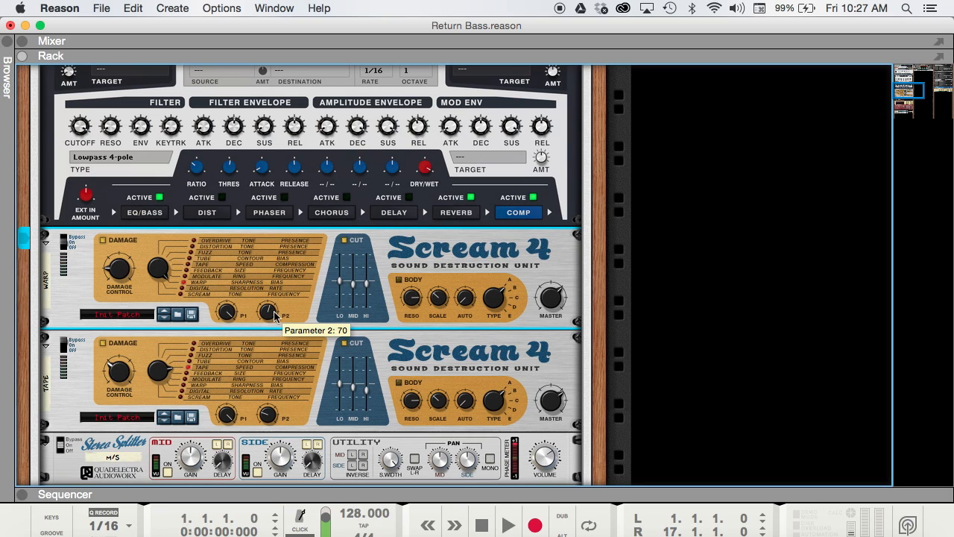
mouse_move(356, 286)
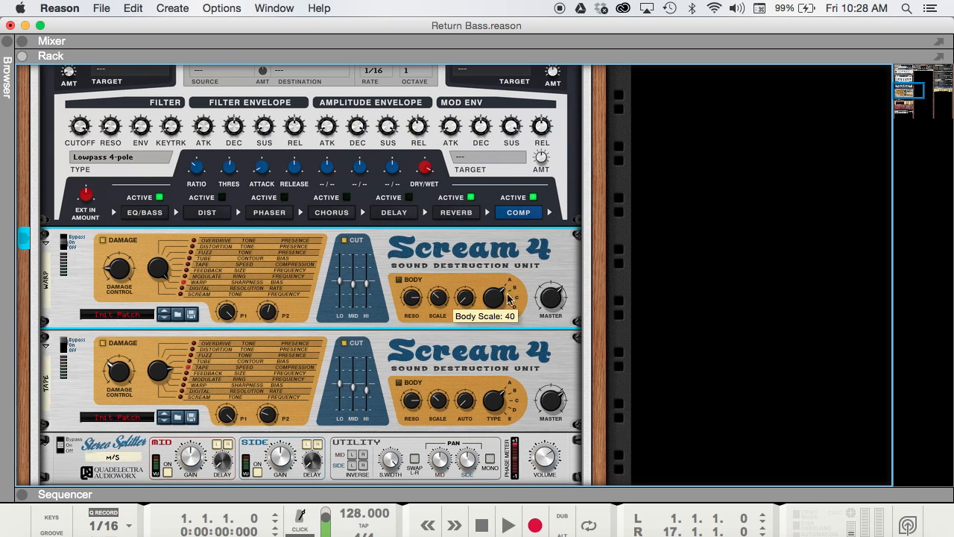
mouse_move(550, 299)
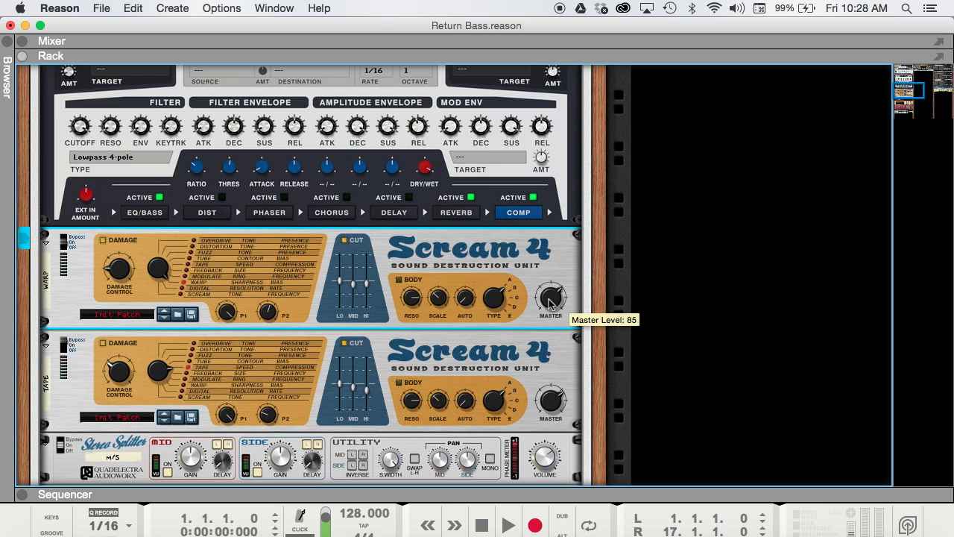
Select the Tape Scream 4 and check its cut EQ and master level
left_click(66, 350)
scroll(123, 348, "down", 2)
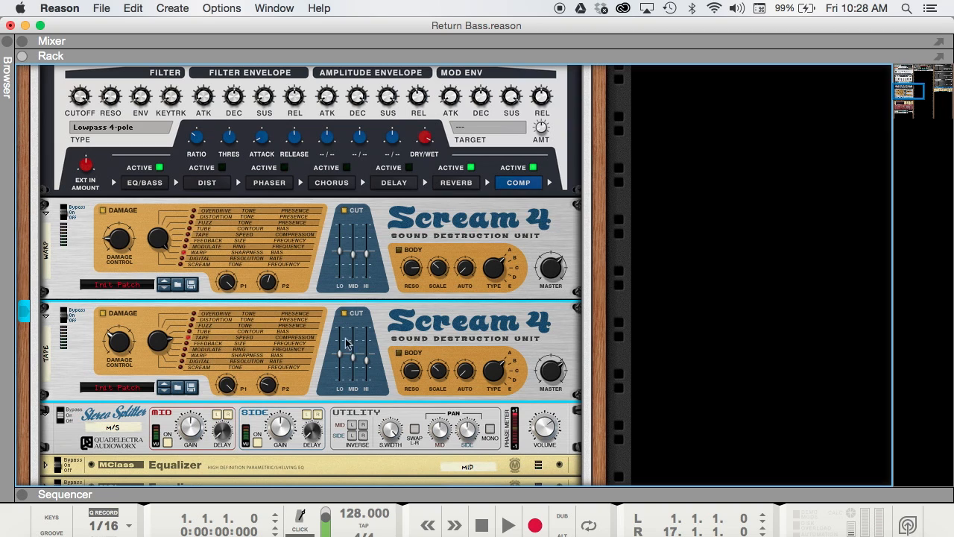
mouse_move(550, 375)
Unfold the MClass Equalizer labelled MID beneath the Stereo Splitter to show its EQ curve
scroll(95, 407, "down", 3)
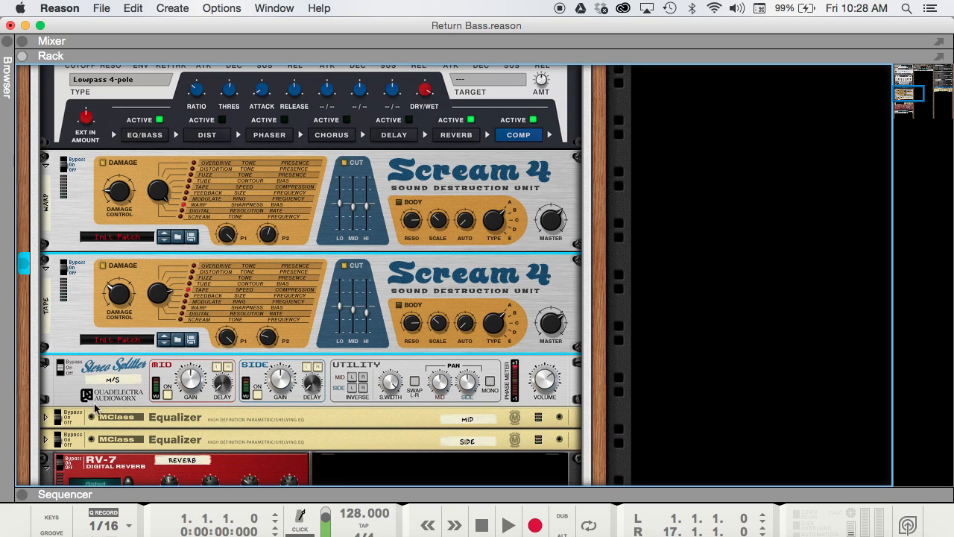
scroll(113, 386, "down", 2)
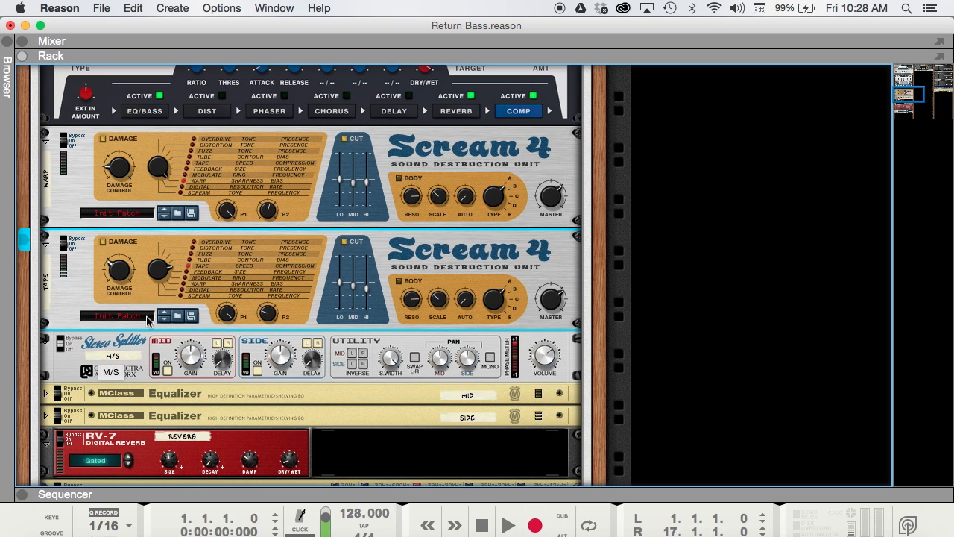
scroll(112, 344, "down", 1)
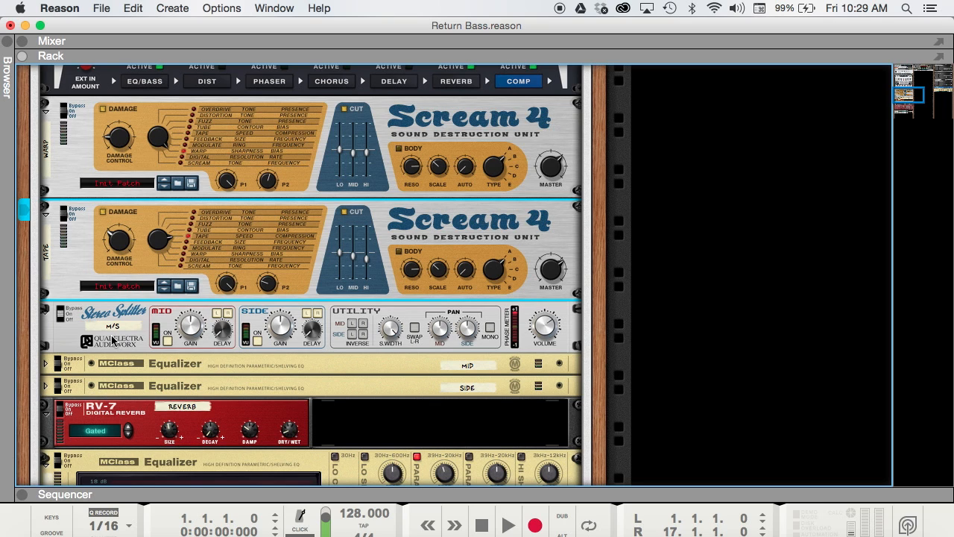
left_click(46, 363)
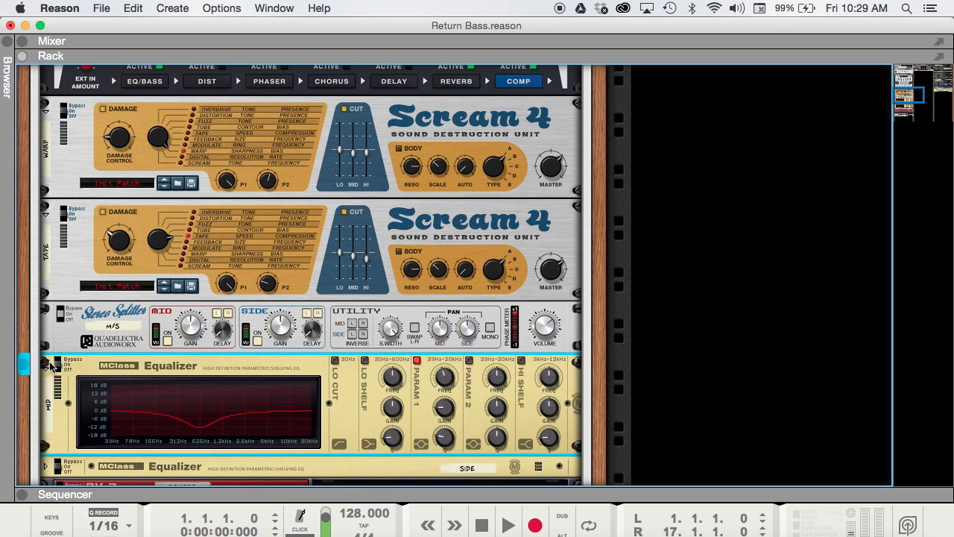
Inspect the rear cabling between the Stereo Splitter and the equalizers, and return to the rack's front view
scroll(104, 356, "down", 3)
key("Tab")
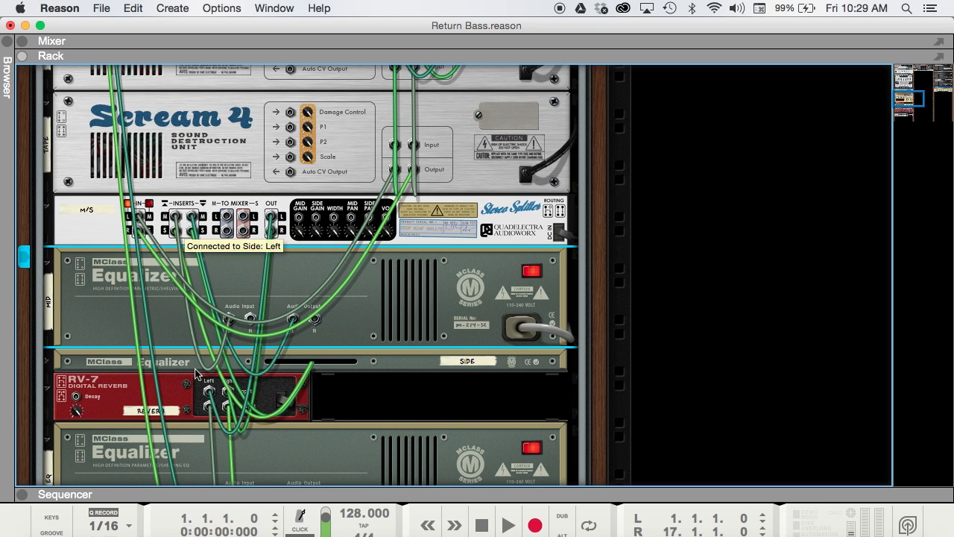
key("Tab")
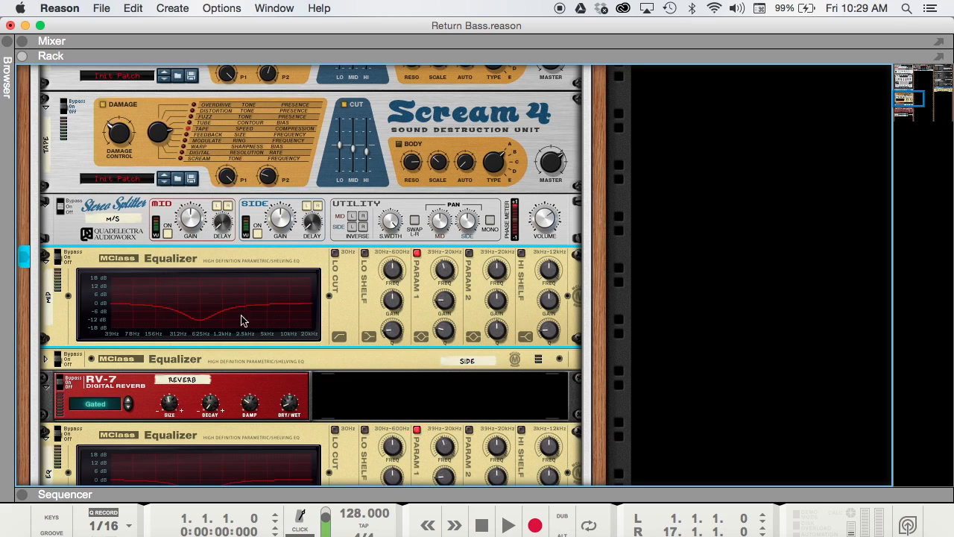
Check the Param 1 band's frequency, gain and Q on the MID equalizer after the Stereo Splitter
scroll(218, 265, "up", 1)
left_click(257, 240)
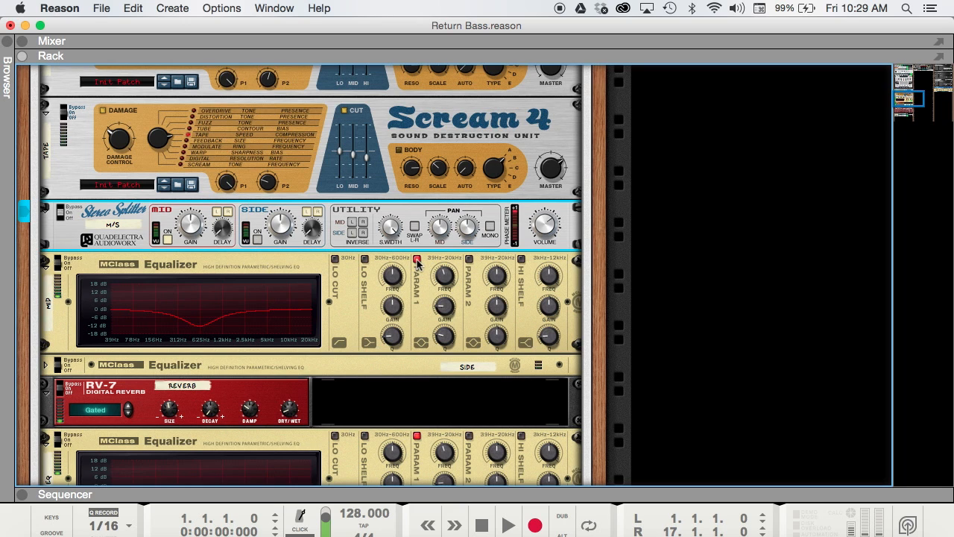
left_click(445, 277)
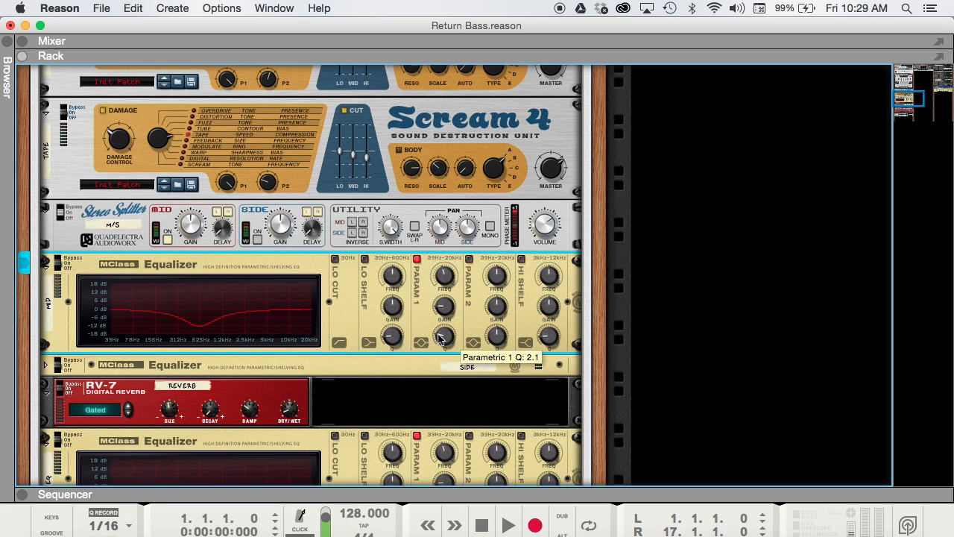
Switch the MID equalizer's Param 1 band off and back on to compare the sound with and without it
left_click(418, 260)
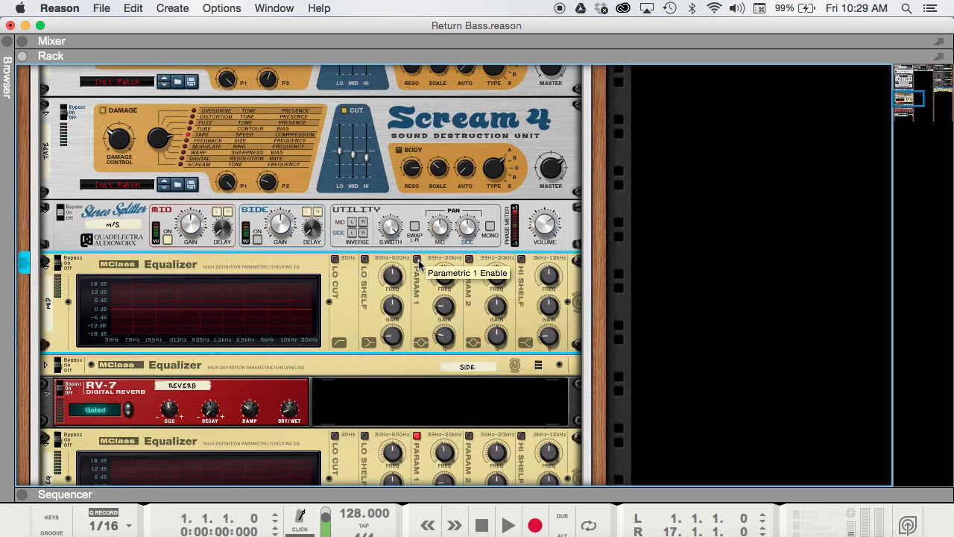
left_click(418, 260)
left_click(418, 260)
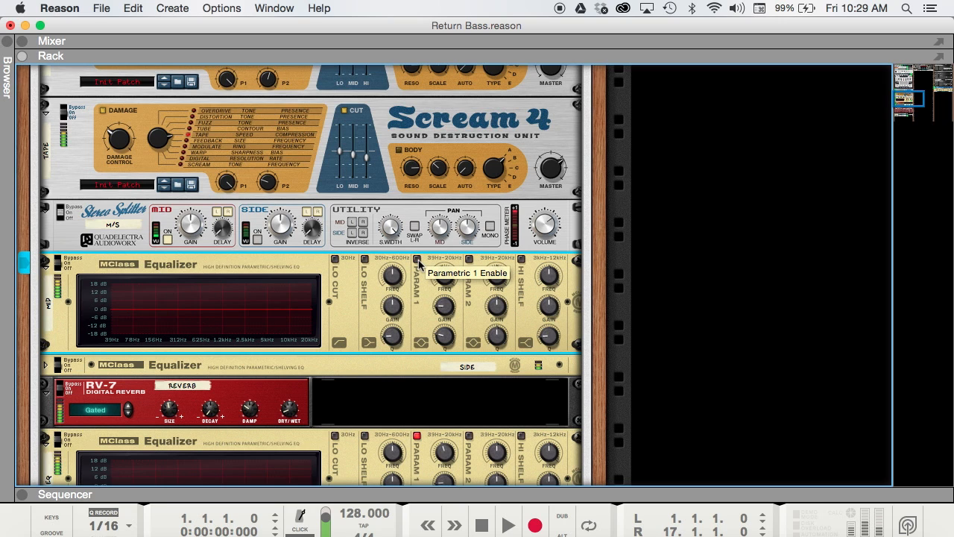
left_click(418, 260)
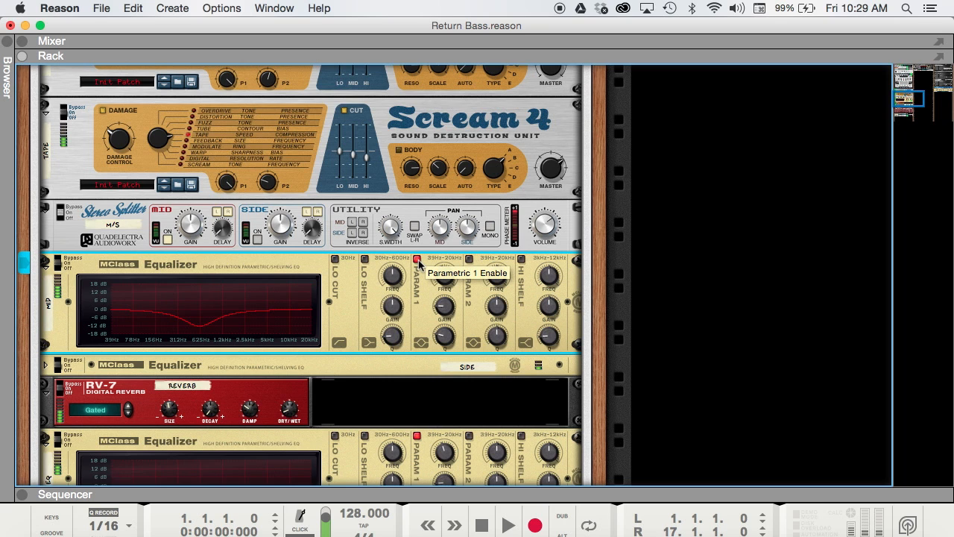
Unfold the MClass Equalizer labelled SIDE to show its EQ curve
left_click(45, 364)
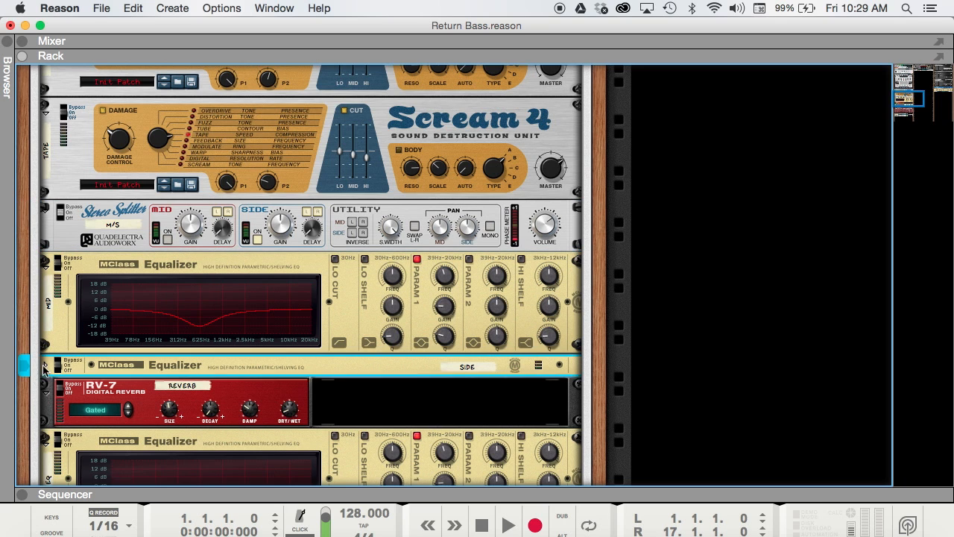
scroll(317, 375, "down", 1)
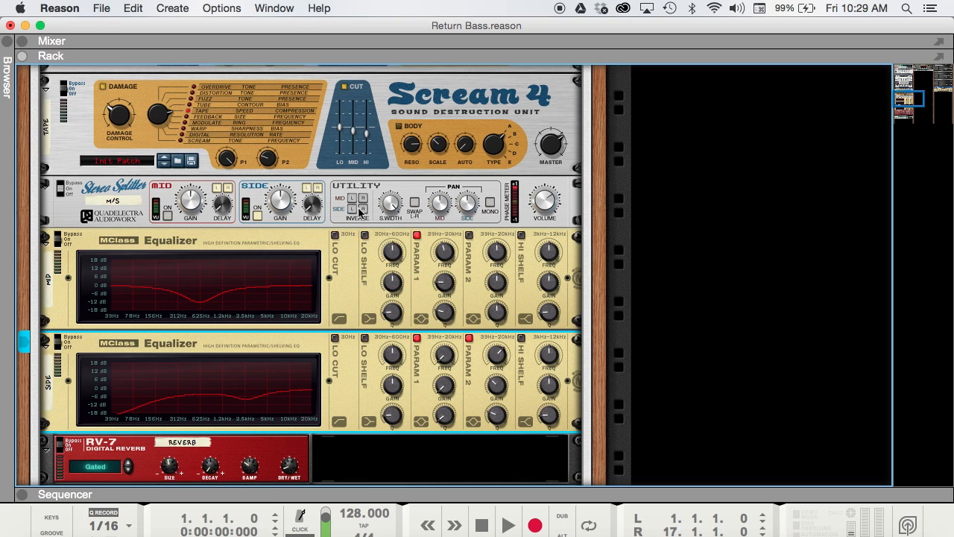
scroll(362, 251, "up", 5)
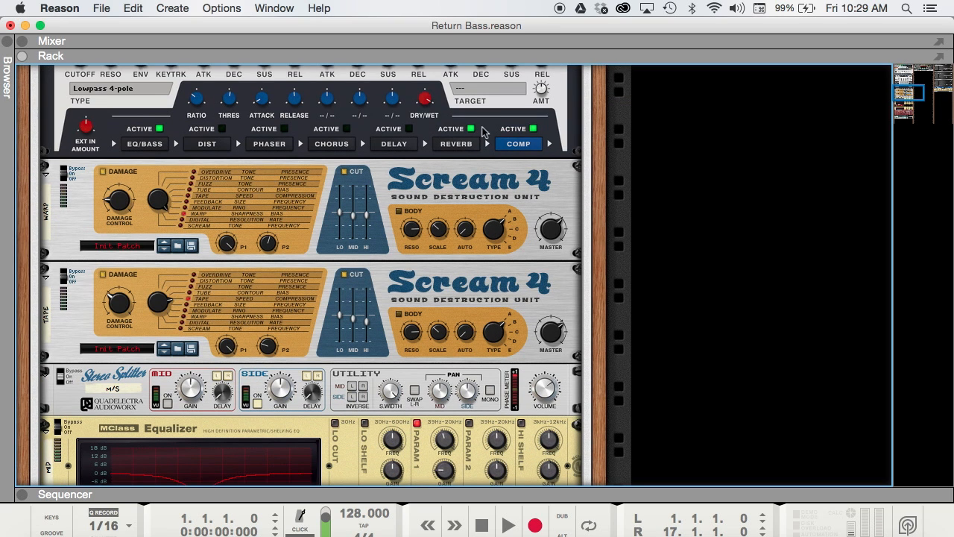
scroll(443, 298, "down", 5)
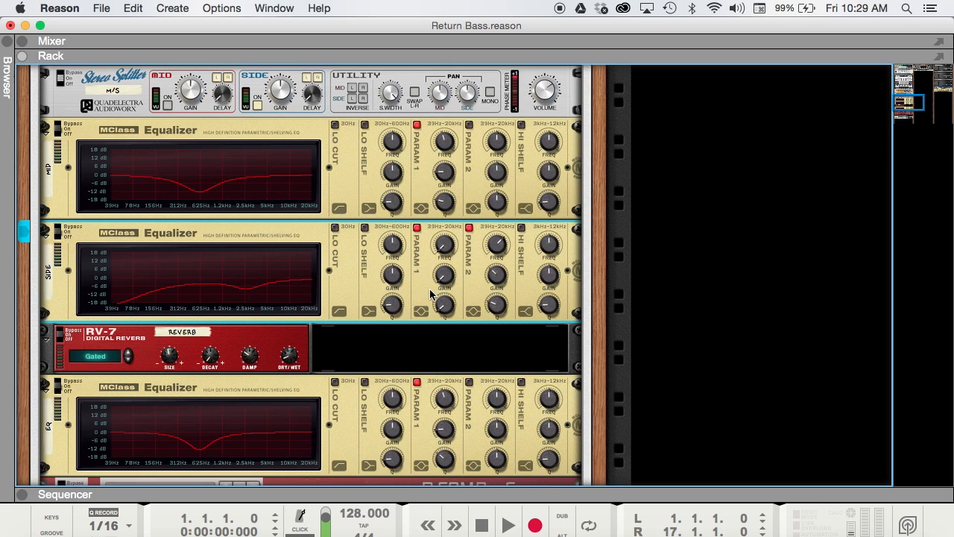
Check the Param 2 band's frequency, gain and Q on the SIDE equalizer
scroll(433, 294, "up", 1)
mouse_move(499, 270)
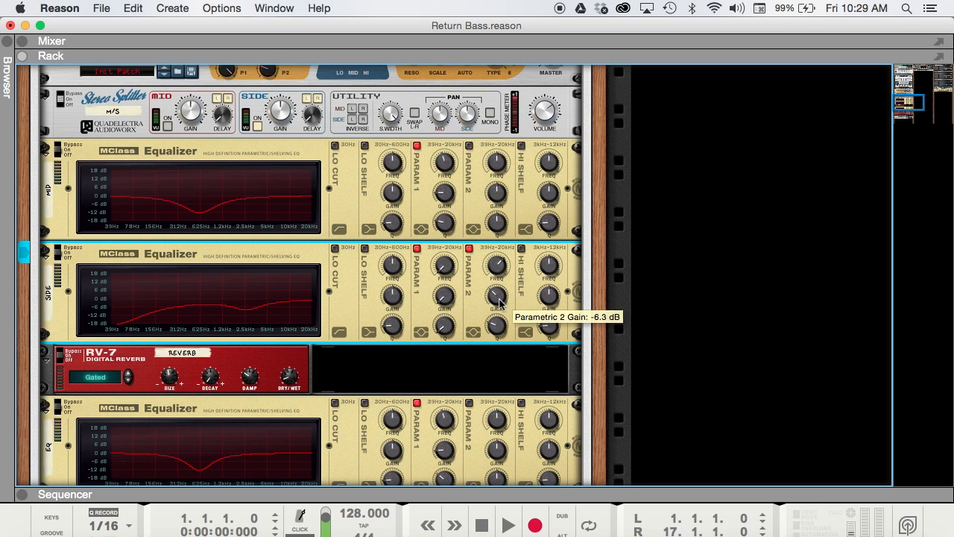
mouse_move(499, 299)
mouse_move(500, 332)
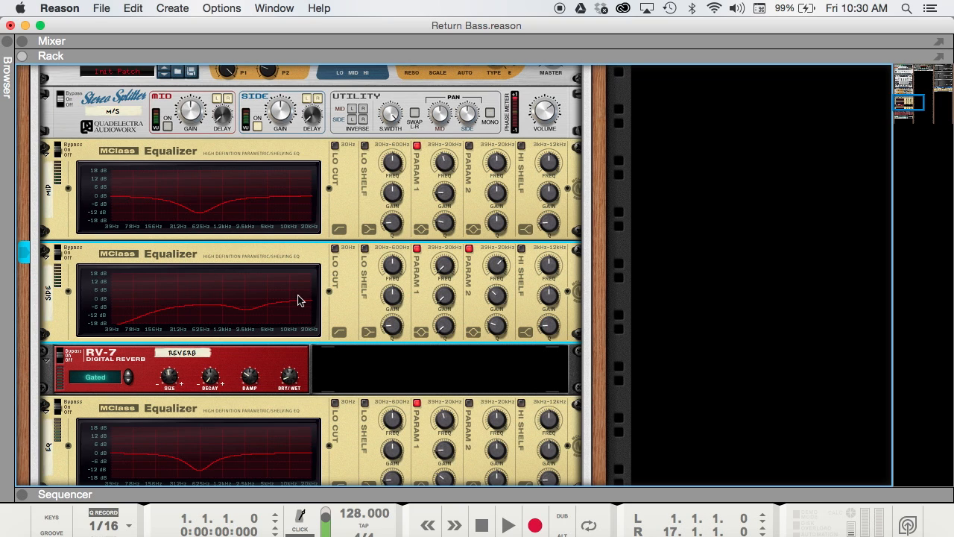
Toggle the SIDE equalizer's Param 2 band to compare the sound, leaving the band enabled
left_click(469, 250)
left_click(469, 249)
left_click(469, 250)
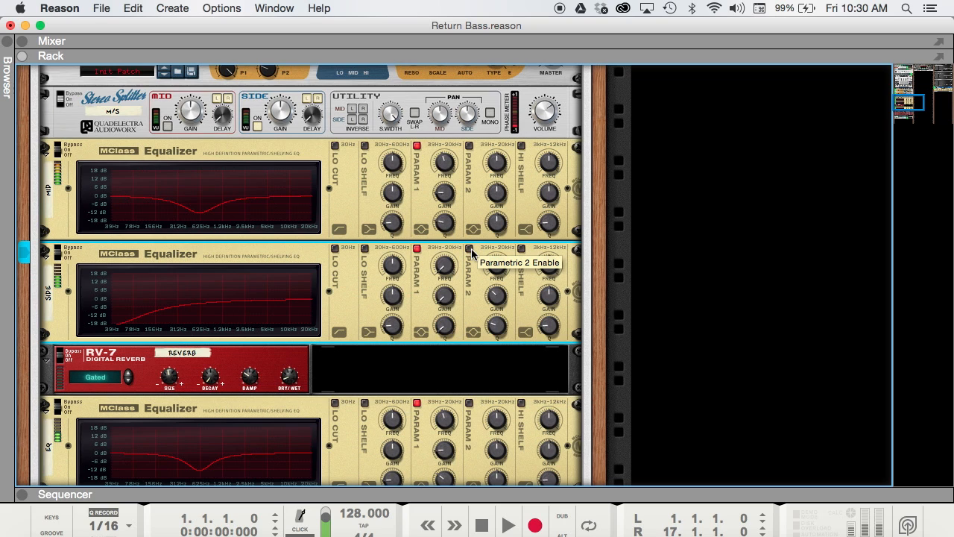
left_click(469, 250)
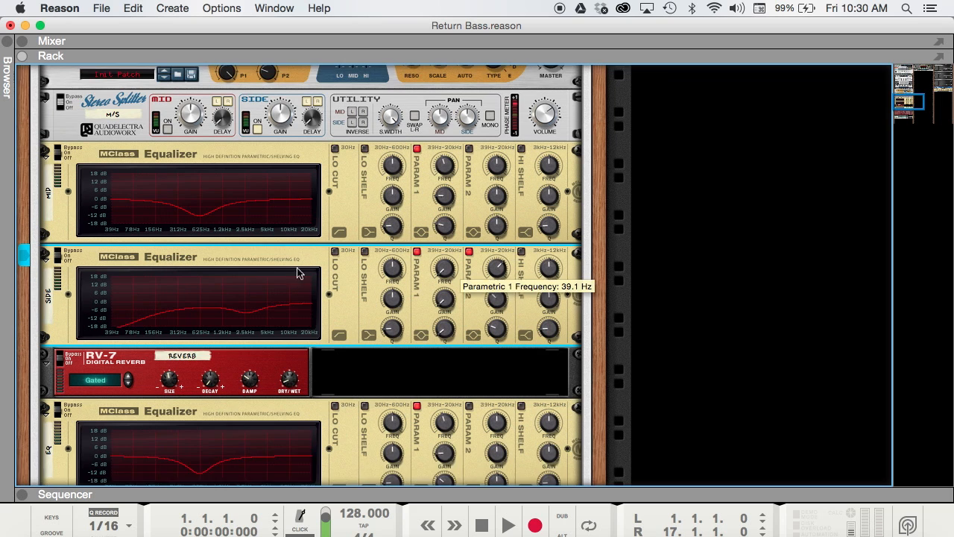
Fold the MID and SIDE equalizers beneath the Stereo Splitter
scroll(213, 196, "up", 2)
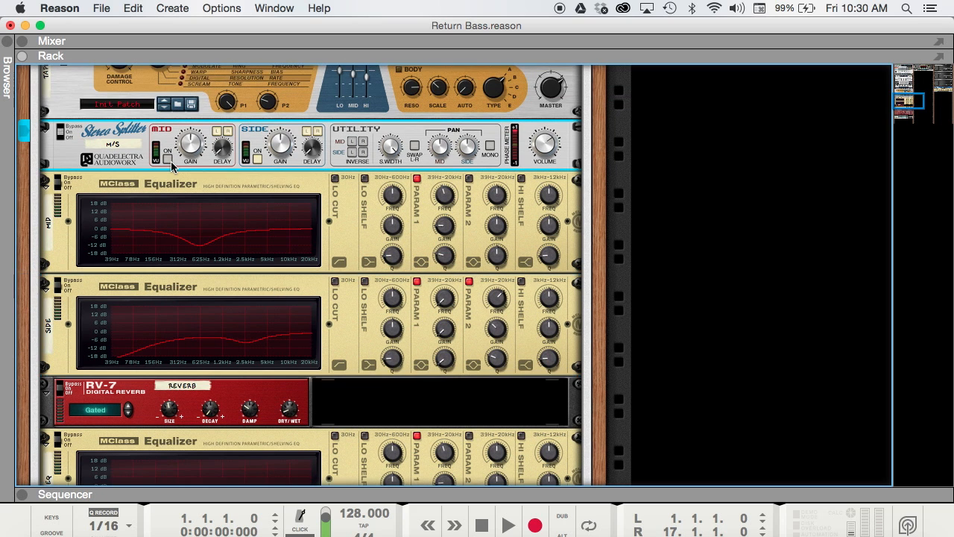
left_click(46, 184)
left_click(46, 204)
Try a different Dry/Wet setting on the RV-7 Digital Reverb and undo the change
left_click(168, 228)
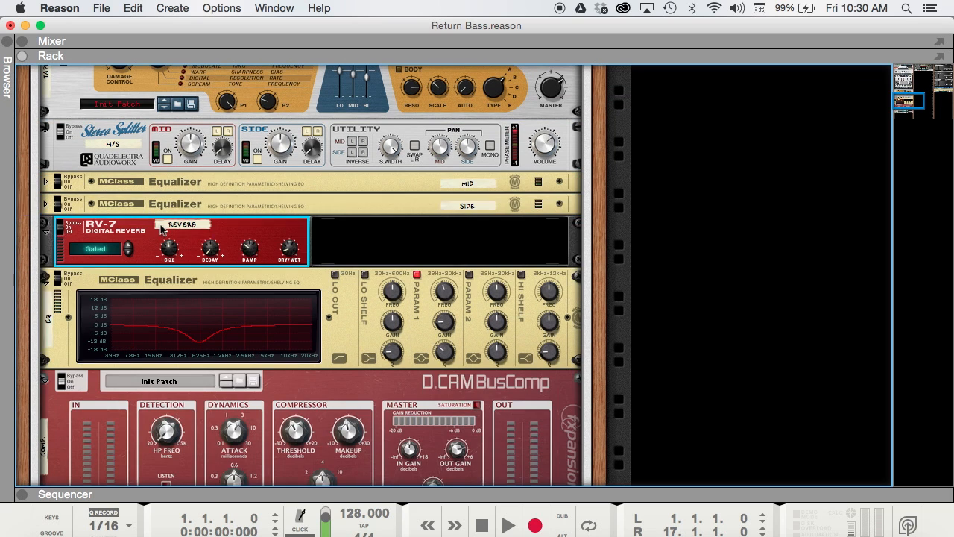
scroll(214, 227, "up", 1)
scroll(213, 227, "up", 1)
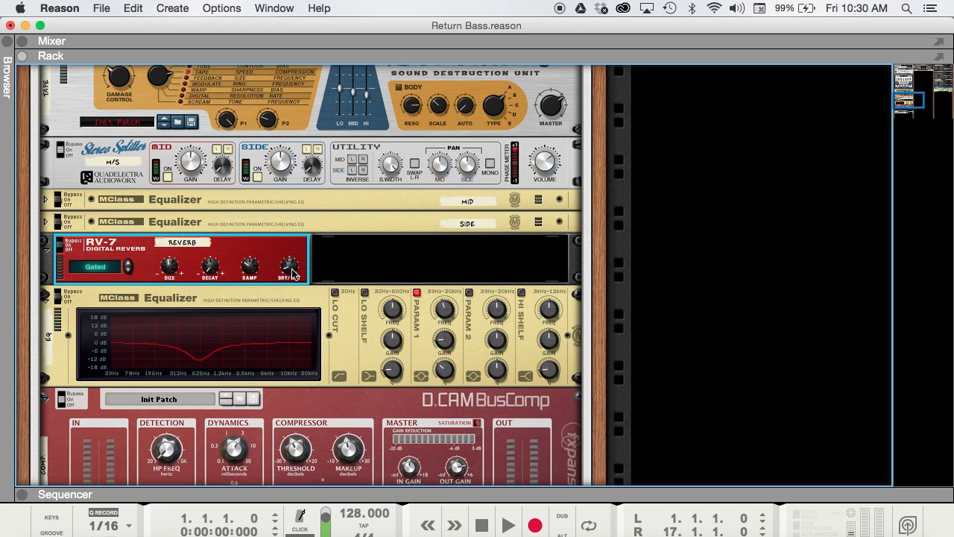
mouse_move(292, 274)
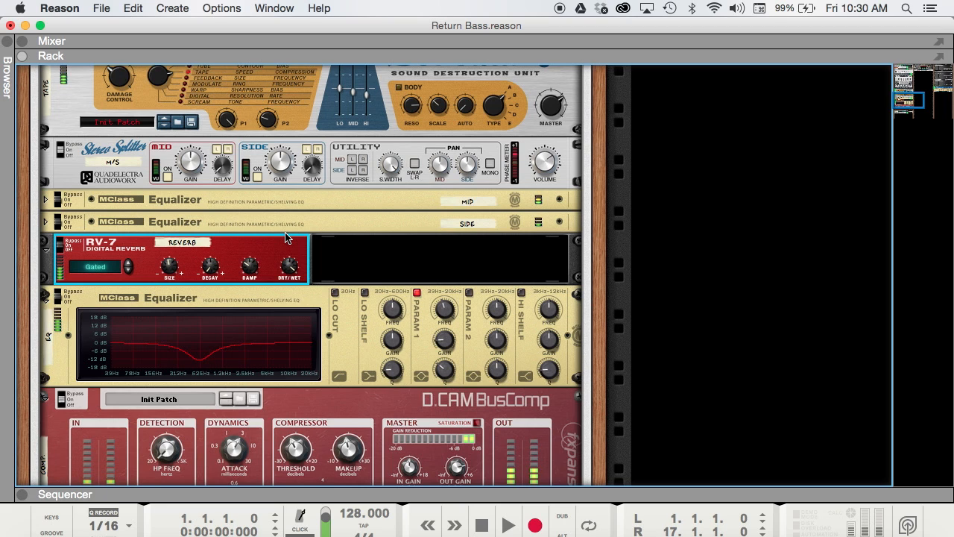
key("super+z")
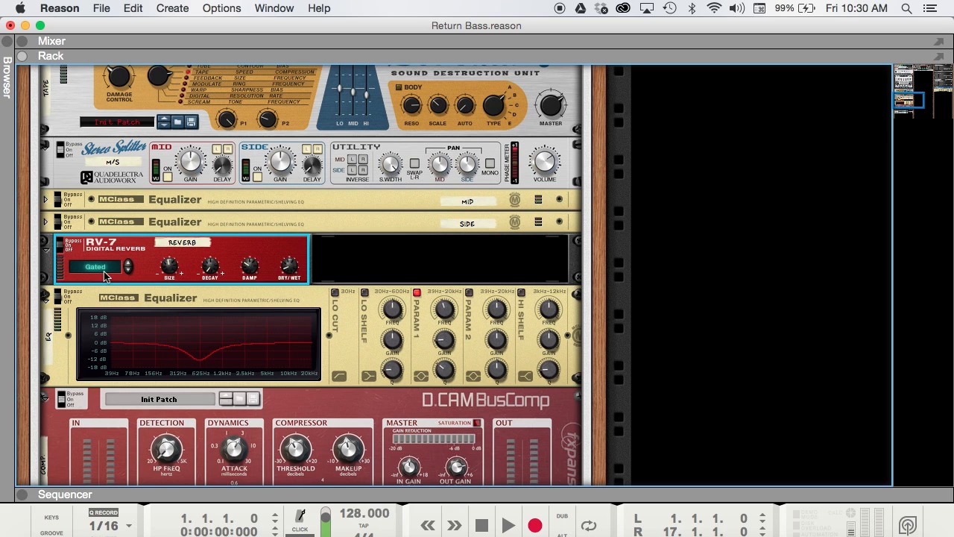
Check the RV-7 reverb's algorithm, size, decay, damp and dry/wet settings
mouse_move(107, 270)
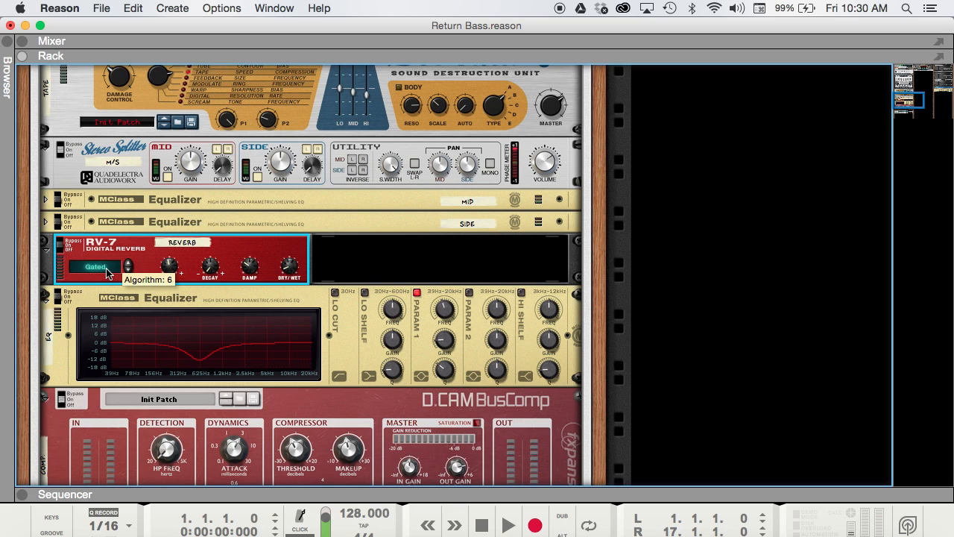
mouse_move(166, 273)
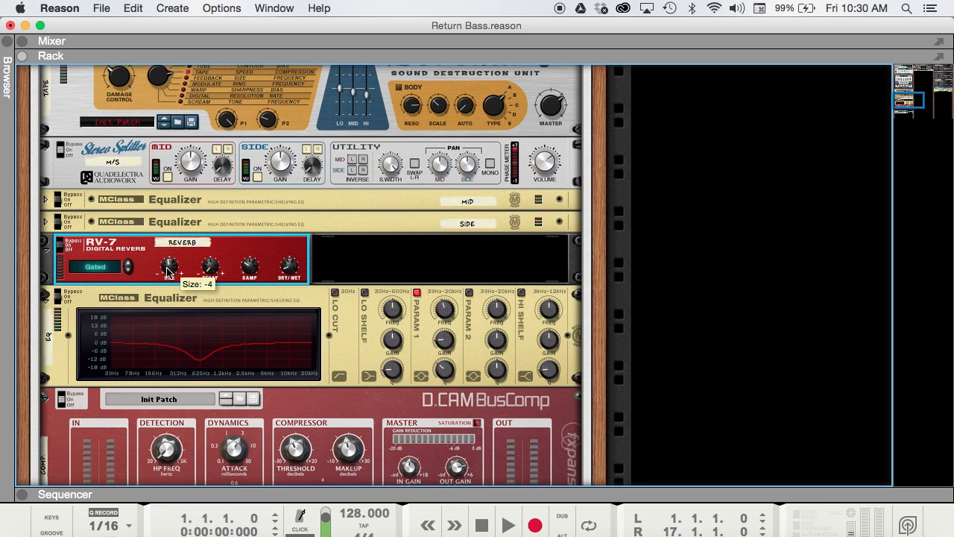
mouse_move(212, 272)
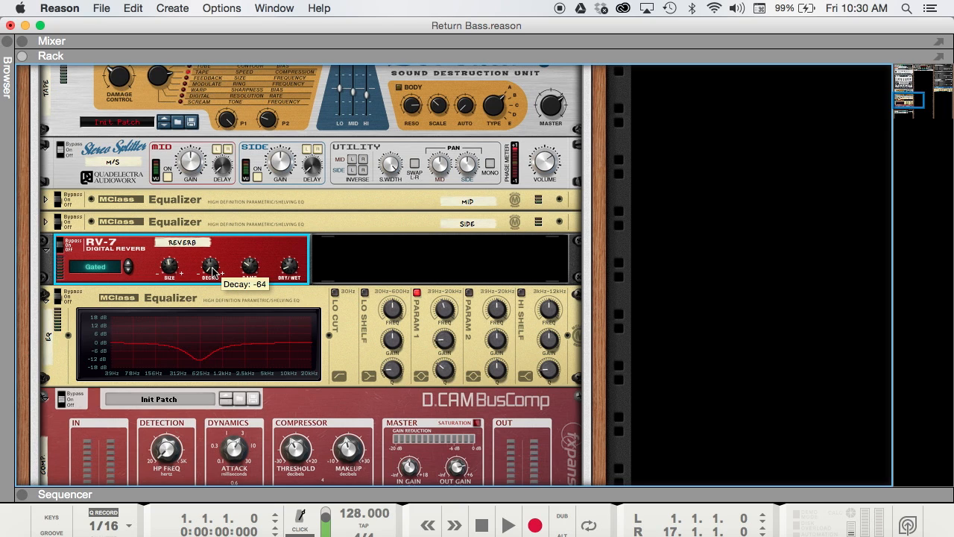
mouse_move(251, 266)
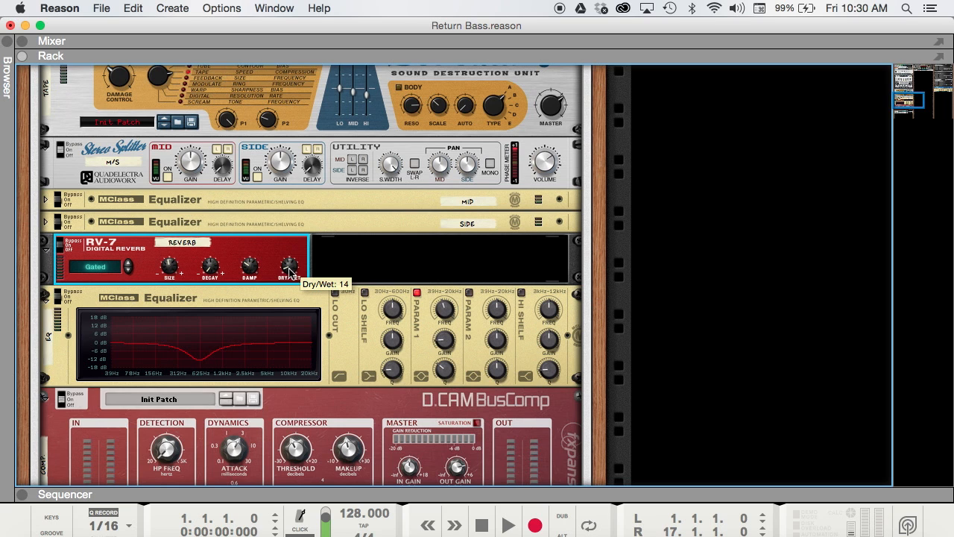
Select the MClass Equalizer below the RV-7 reverb and check its Param 1 frequency, gain and Q
scroll(290, 273, "down", 2)
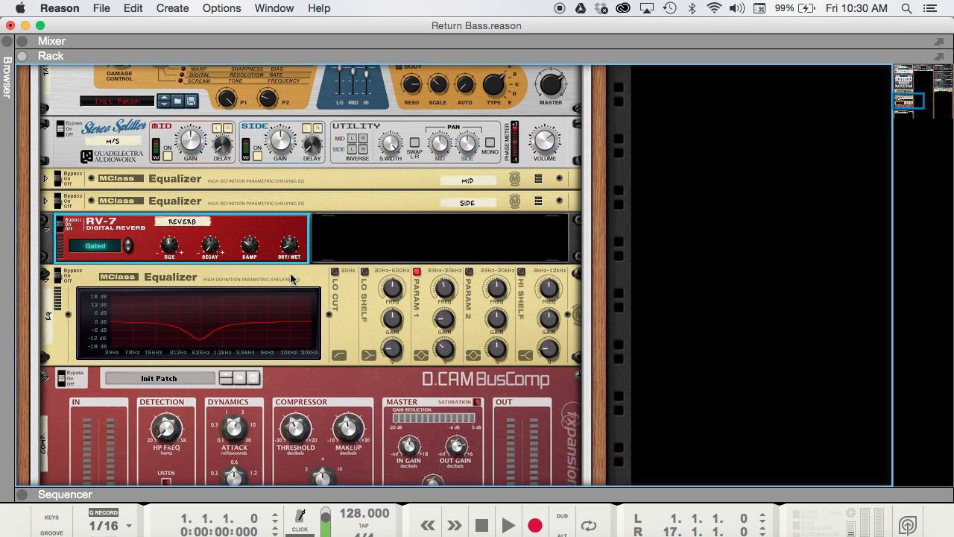
left_click(315, 283)
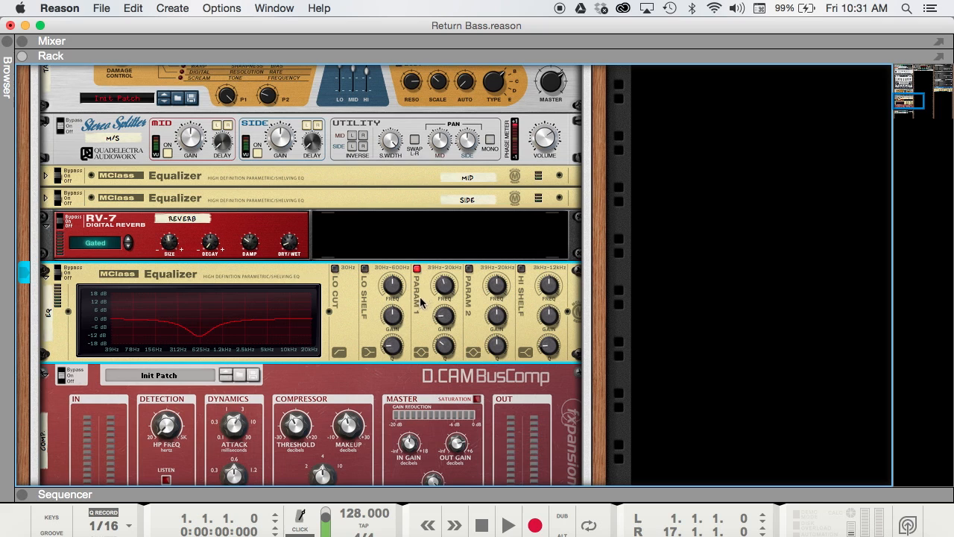
mouse_move(447, 296)
mouse_move(446, 317)
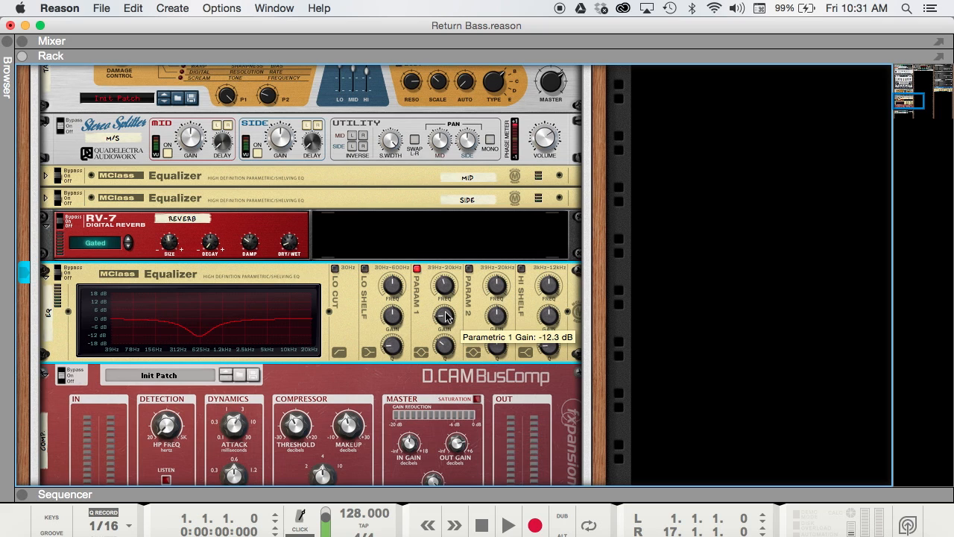
mouse_move(447, 351)
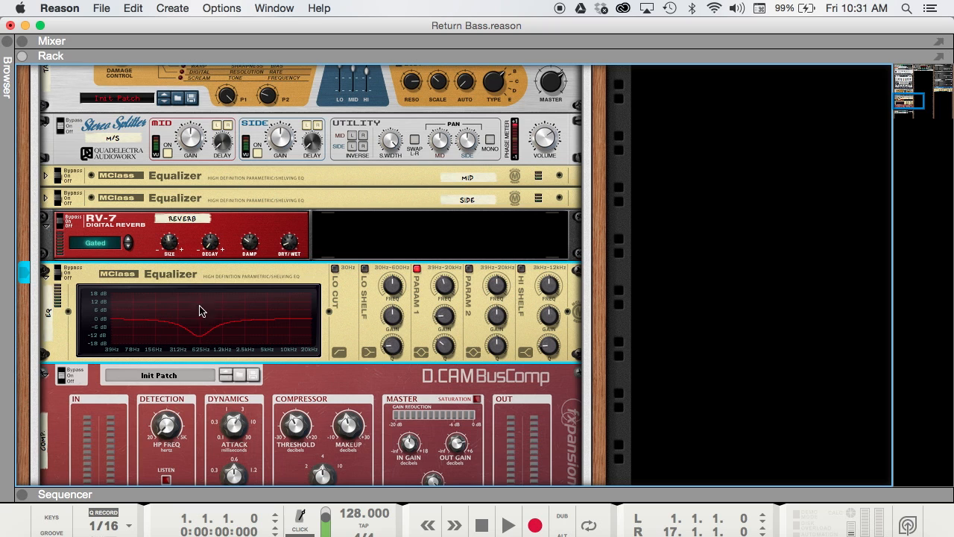
Check the attack, release, threshold and makeup settings on the D.CAM BusComp at the end of the chain
scroll(296, 343, "down", 1)
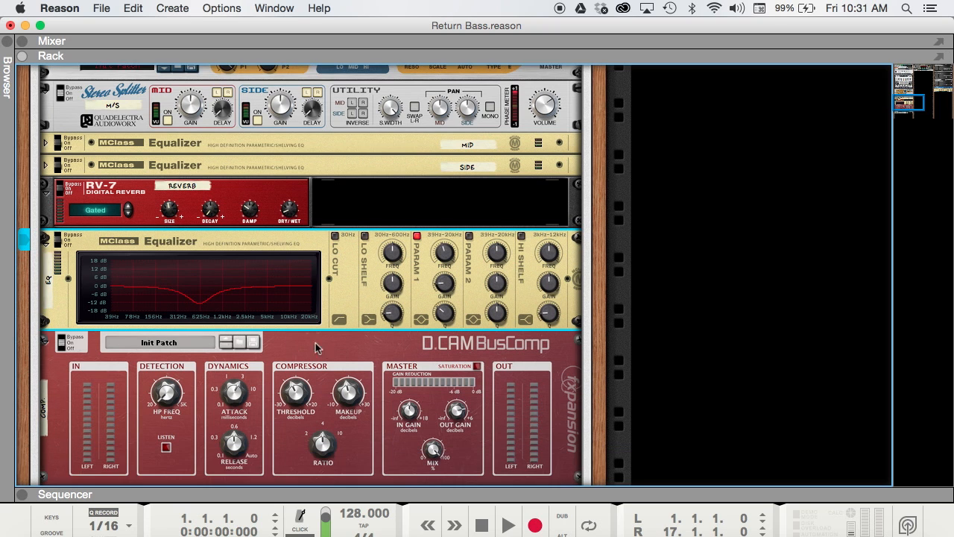
scroll(319, 346, "down", 1)
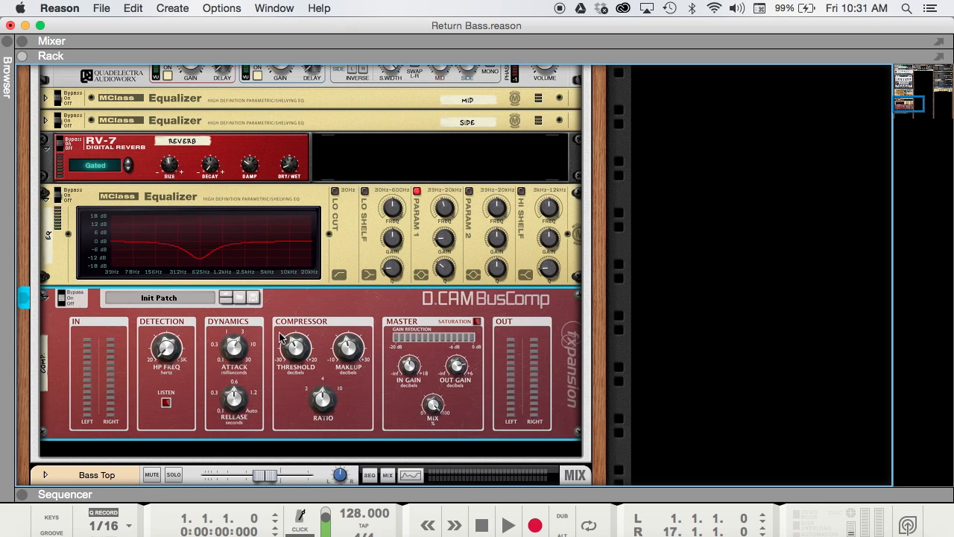
scroll(289, 350, "down", 1)
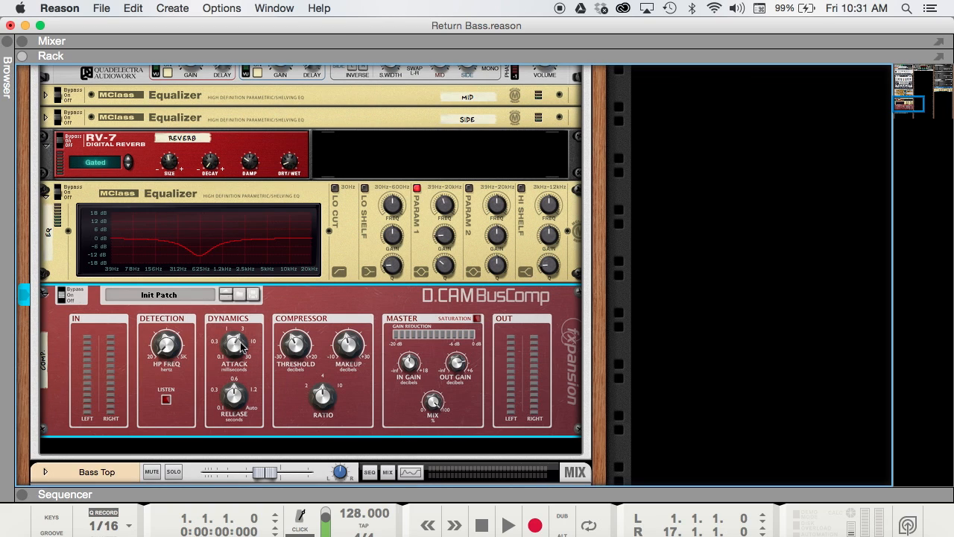
mouse_move(240, 343)
mouse_move(238, 402)
mouse_move(301, 343)
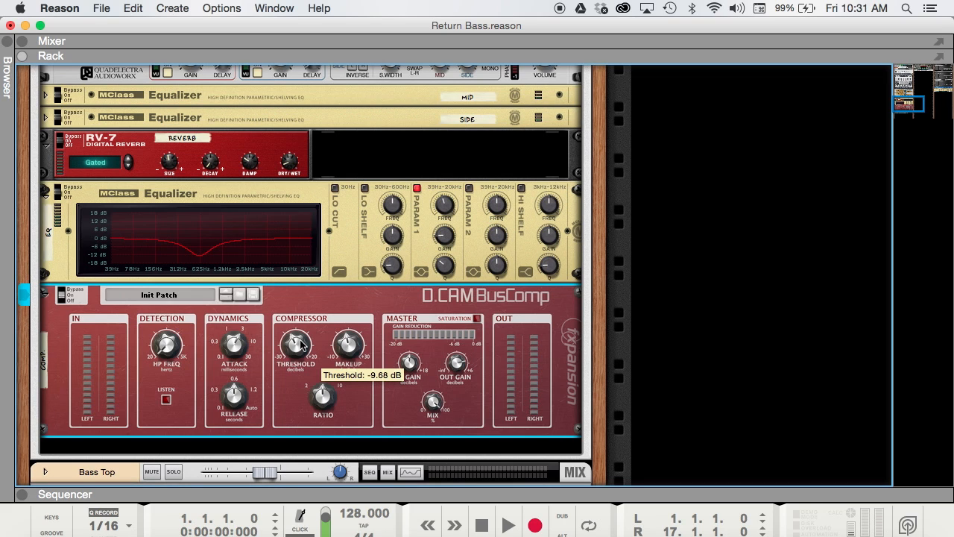
mouse_move(354, 356)
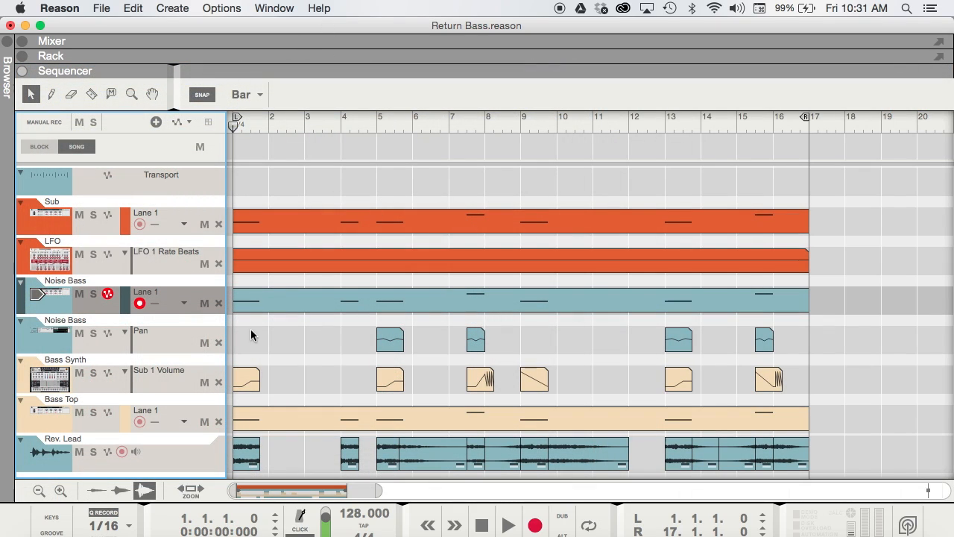
Solo the Bass Top track in the sequencer and play it from the start of the song
left_click(93, 424)
left_click(93, 412)
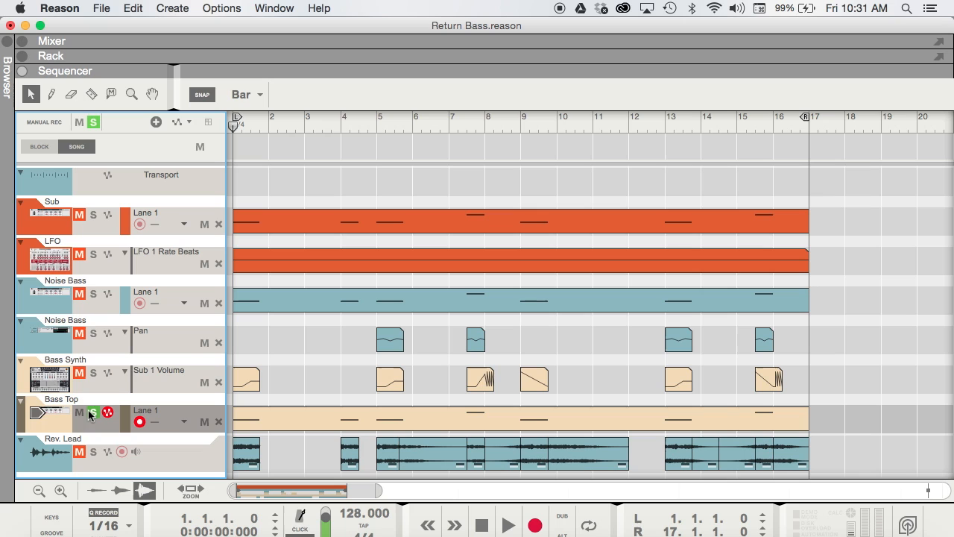
left_click(353, 147)
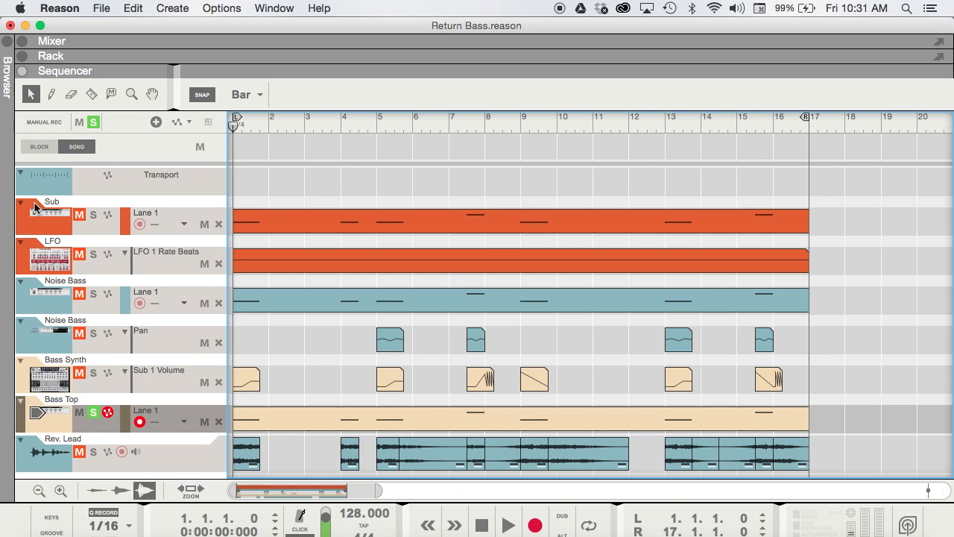
key("space")
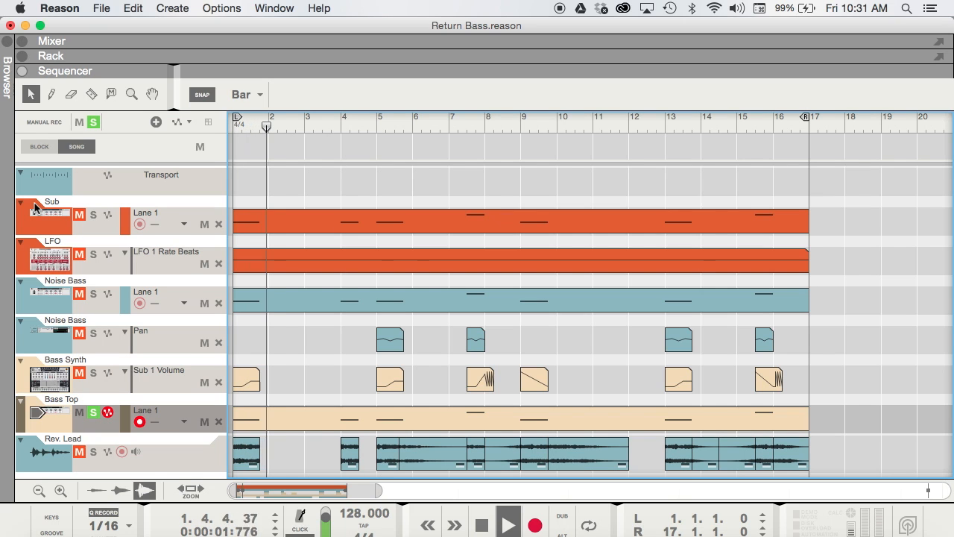
left_click(340, 129)
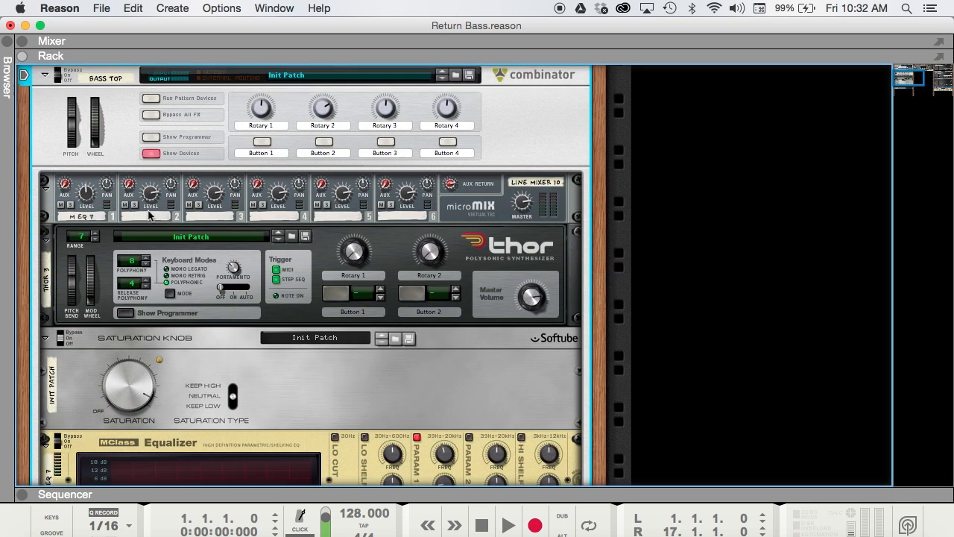
Look over the Bass Top Combinator's devices and enlarge the sequencer area beneath the rack
scroll(148, 215, "down", 2)
scroll(156, 227, "up", 3)
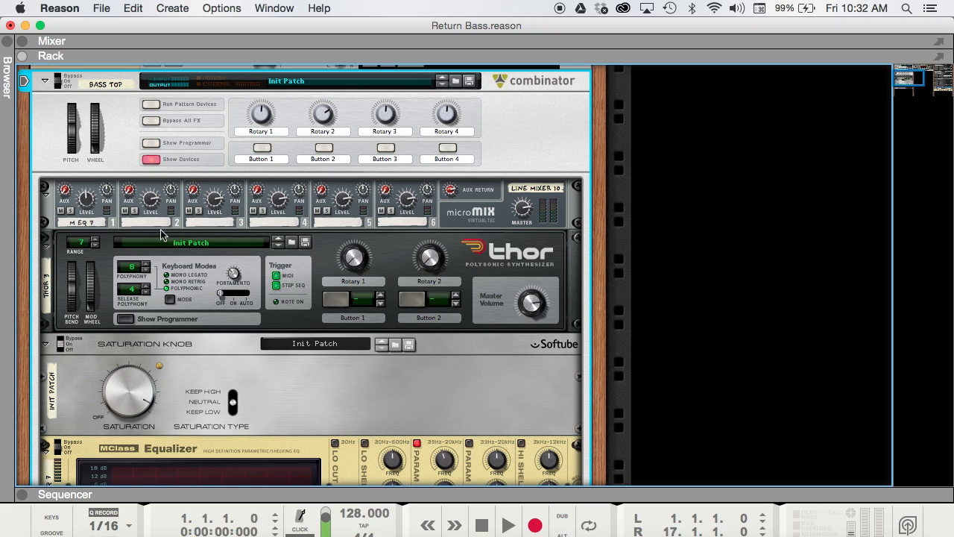
scroll(160, 230, "up", 1)
left_click_drag(409, 488, 349, 254)
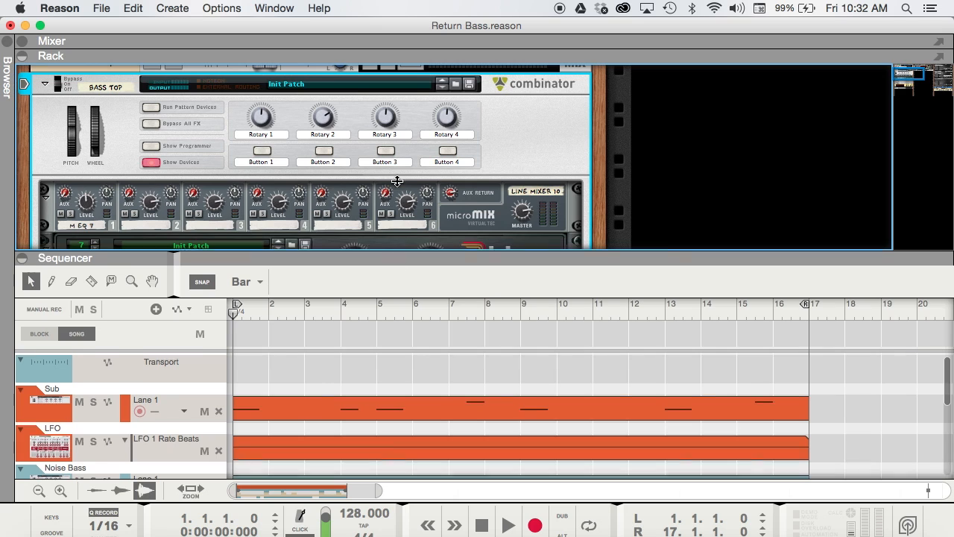
Solo the Noise Bass, Bass Synth and Bass Top tracks in the sequencer and play them together from the song start
key("F7")
left_click(93, 293)
left_click(93, 333)
left_click(93, 372)
key("space")
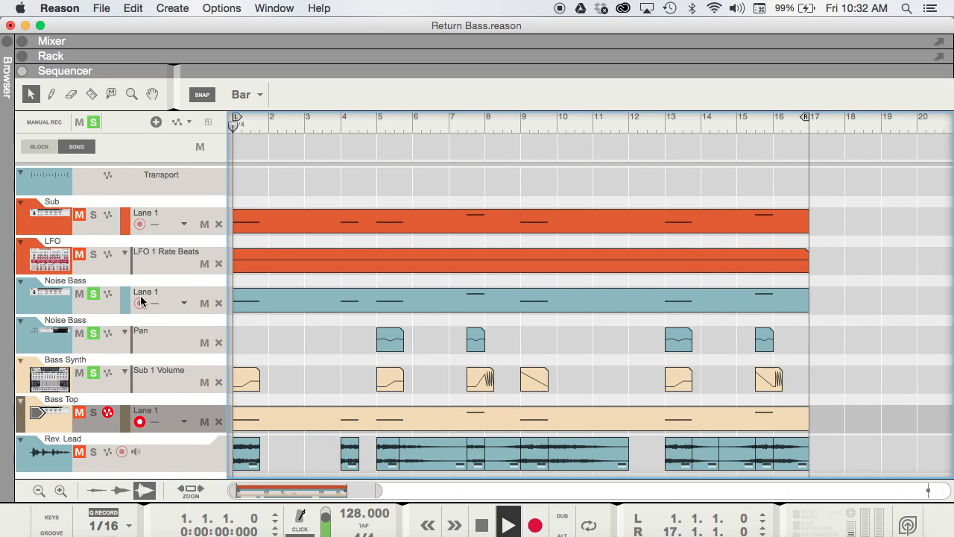
left_click(93, 412)
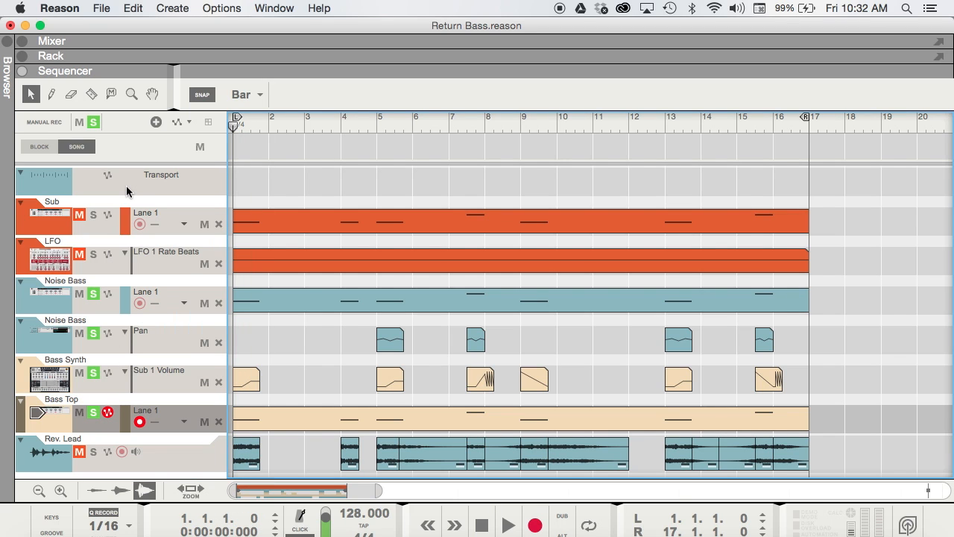
key("space")
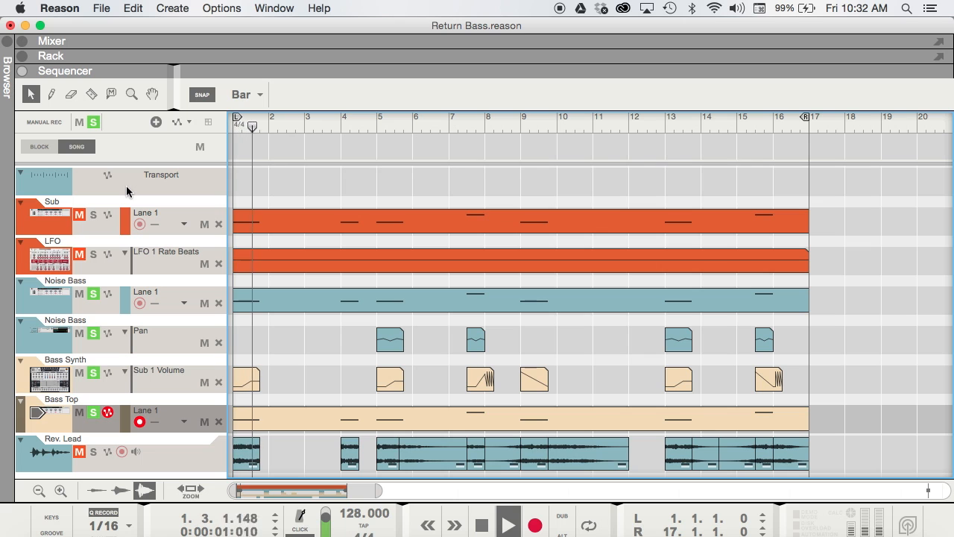
key("space")
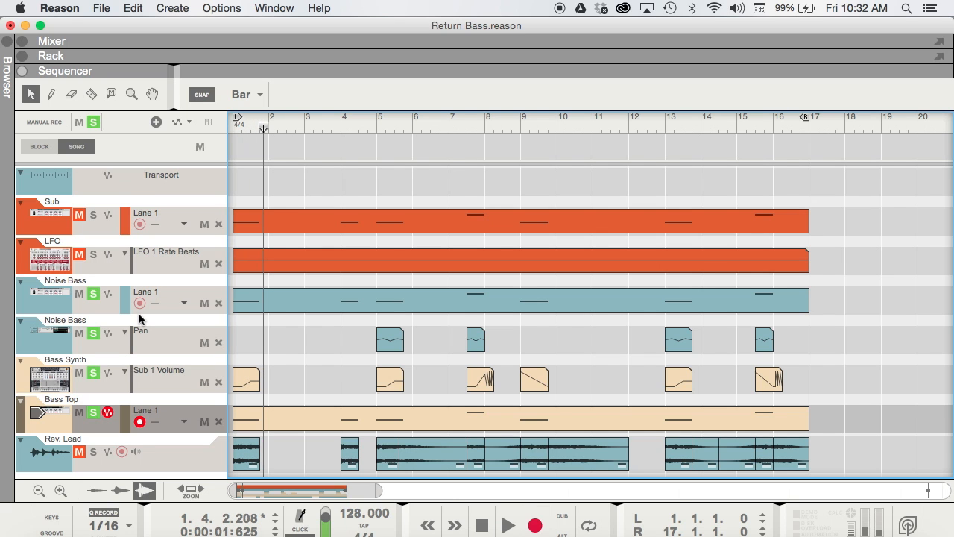
Return to the rack and show the programmer of the Thor synthesizer inside the Bass Top Combinator
left_click_drag(392, 71, 396, 530)
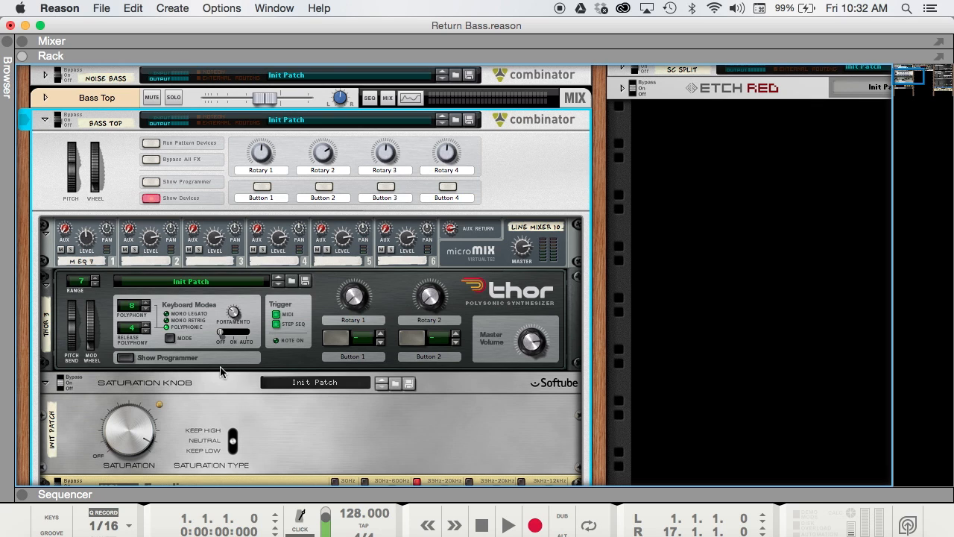
scroll(275, 331, "down", 1)
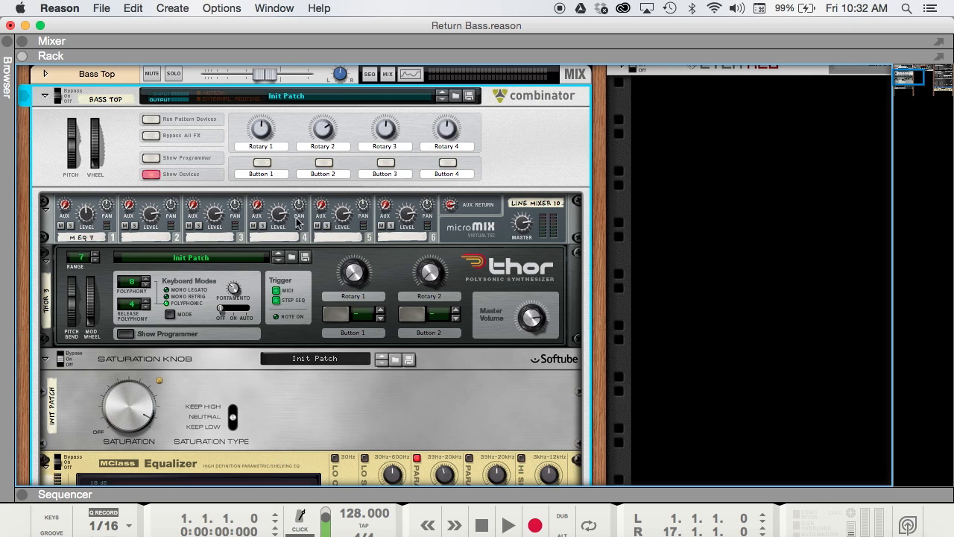
left_click(121, 334)
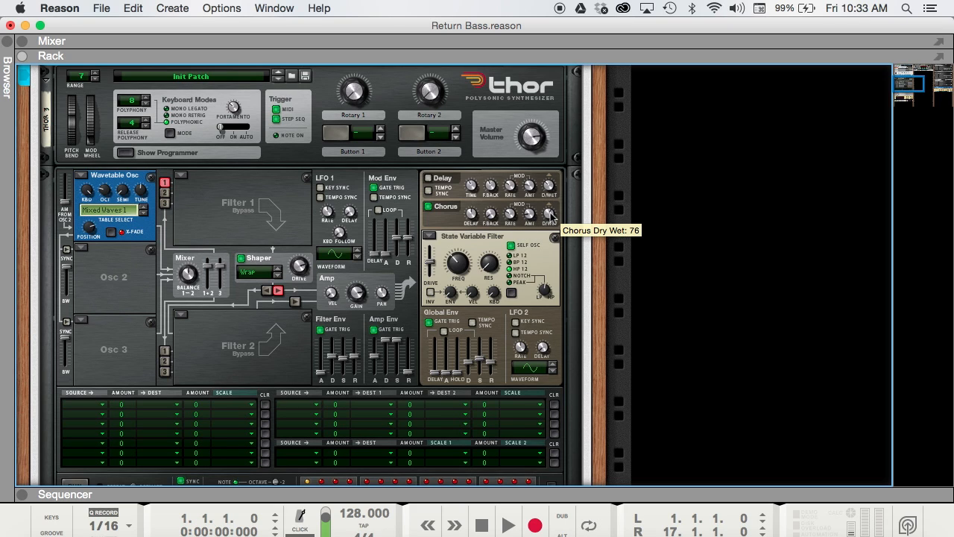
Compare Thor with its chorus off and on, and check the filter frequency and the amp envelope's attack and release
left_click(427, 208)
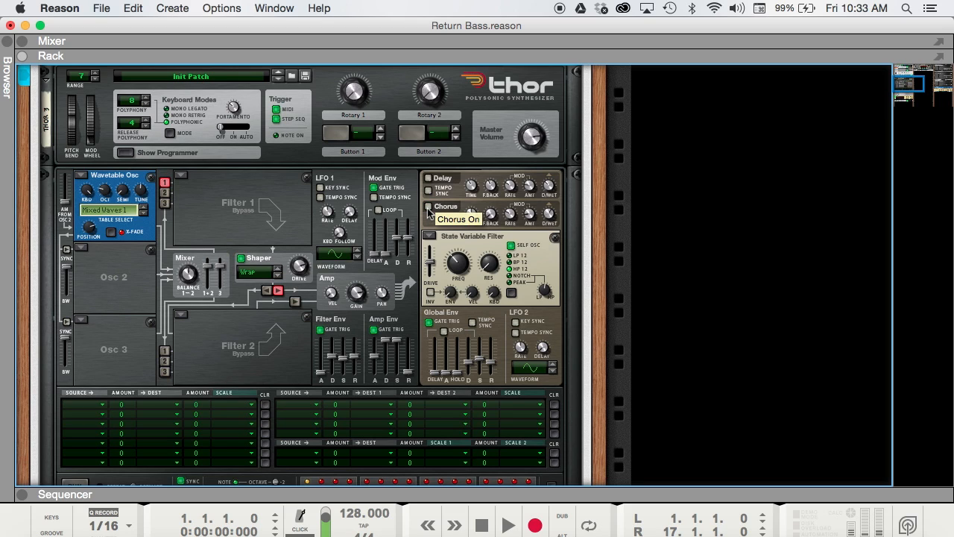
left_click(428, 209)
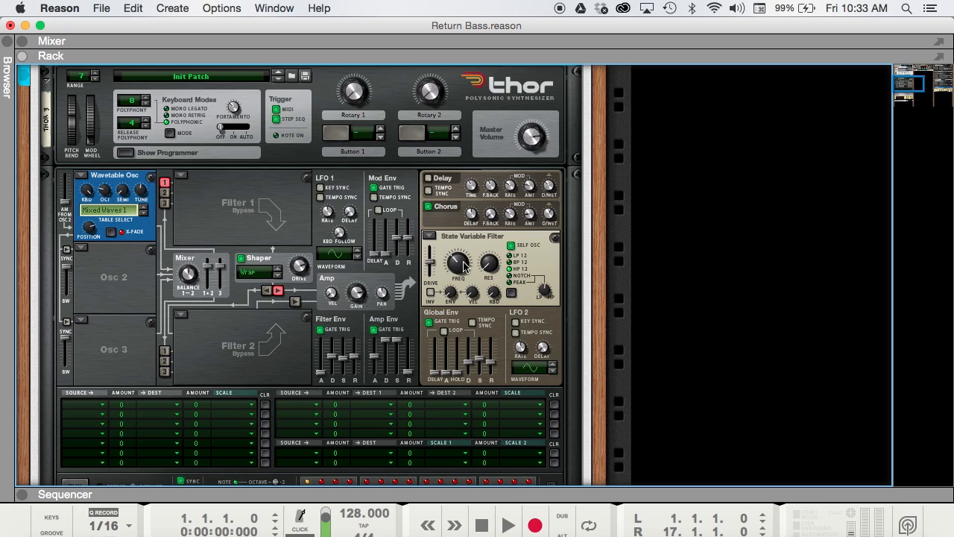
mouse_move(462, 265)
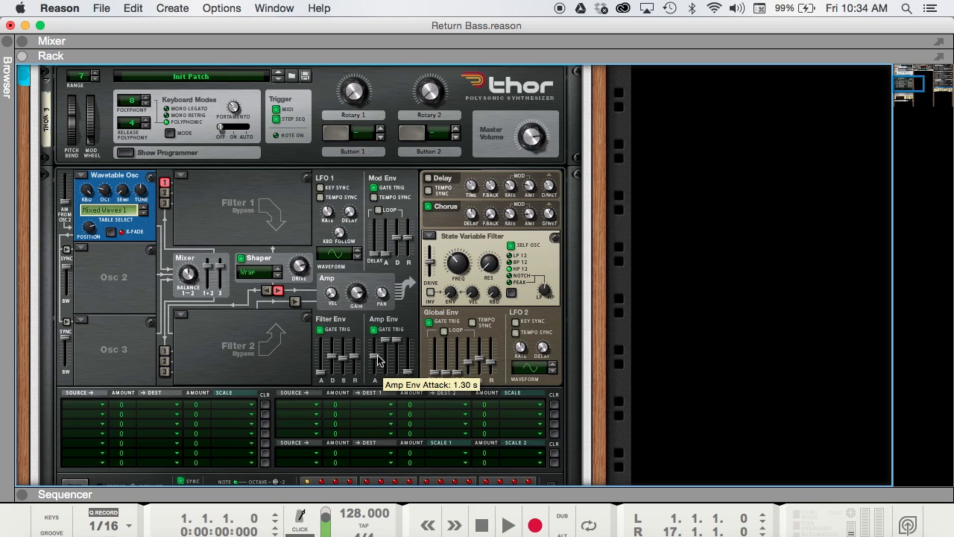
mouse_move(409, 376)
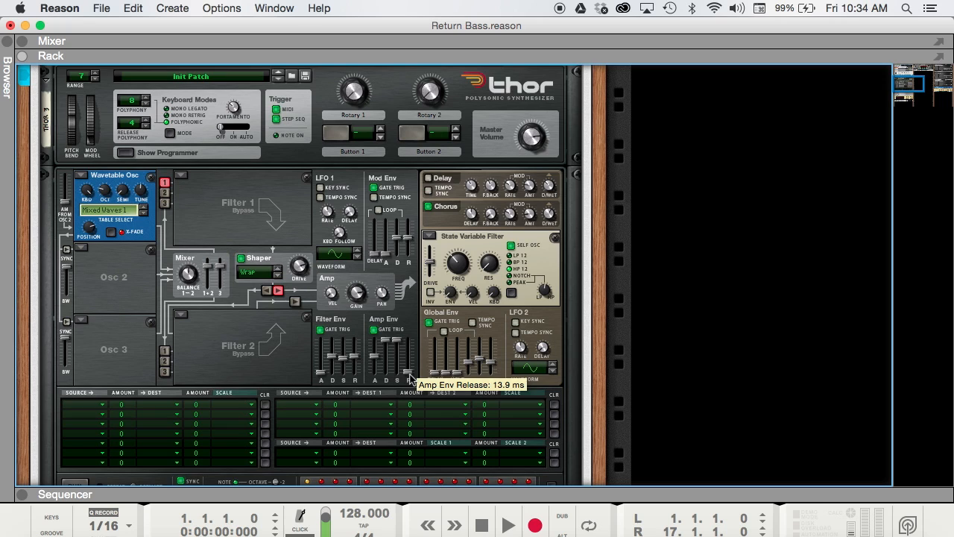
mouse_move(375, 362)
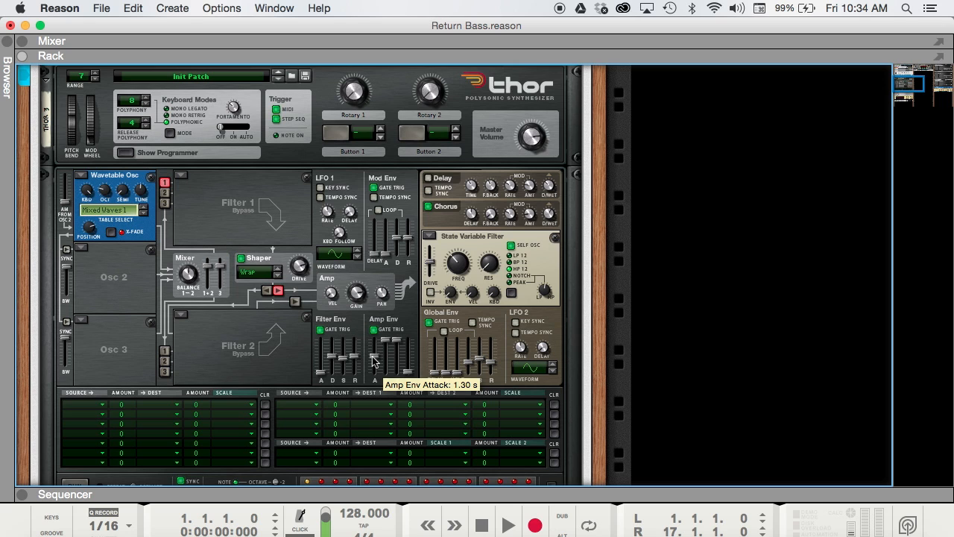
Hide Thor's programmer and select the Saturation Knob below it to check its saturation amount
left_click(129, 153)
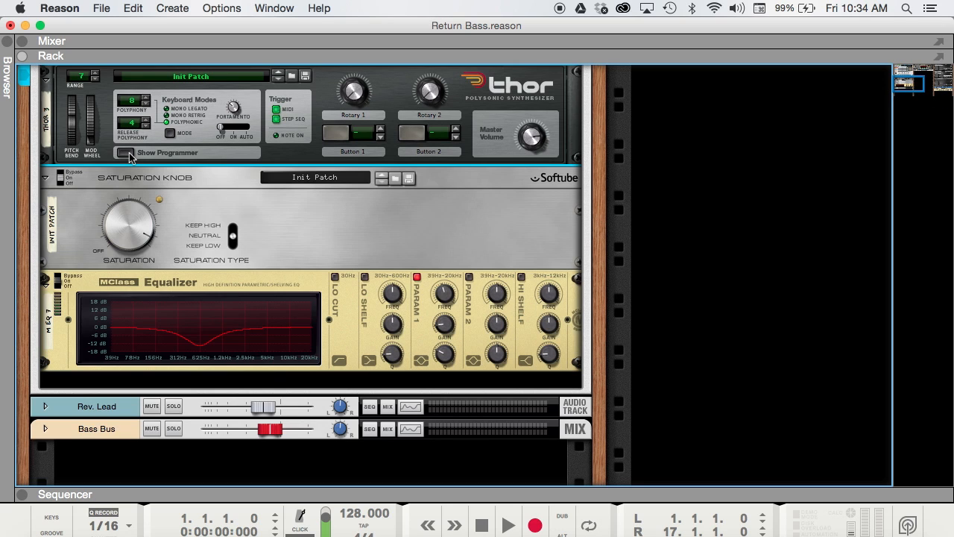
left_click(210, 208)
scroll(211, 210, "up", 1)
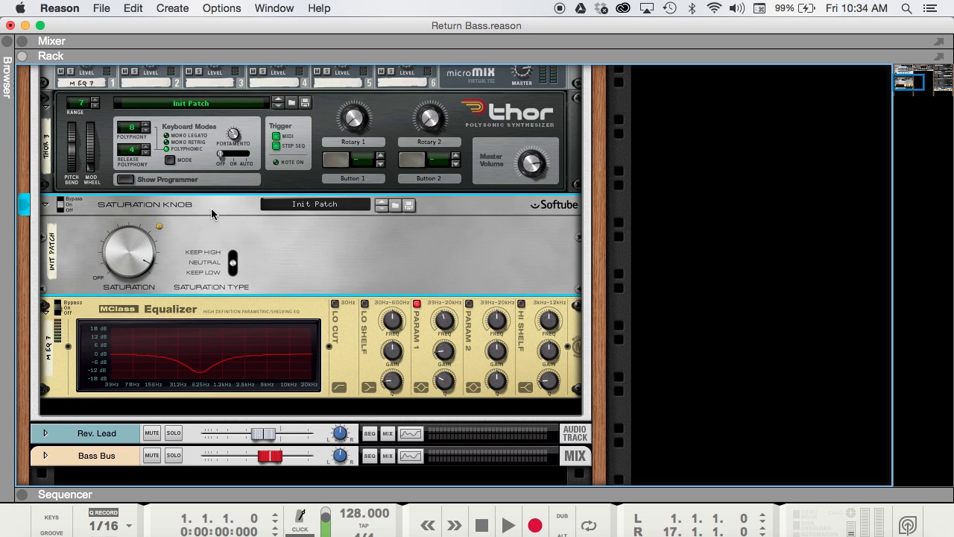
mouse_move(132, 254)
Select the Bass Top's MClass Equalizer, check Param 1's frequency, gain and Q, and compare with the band off and on
left_click(247, 312)
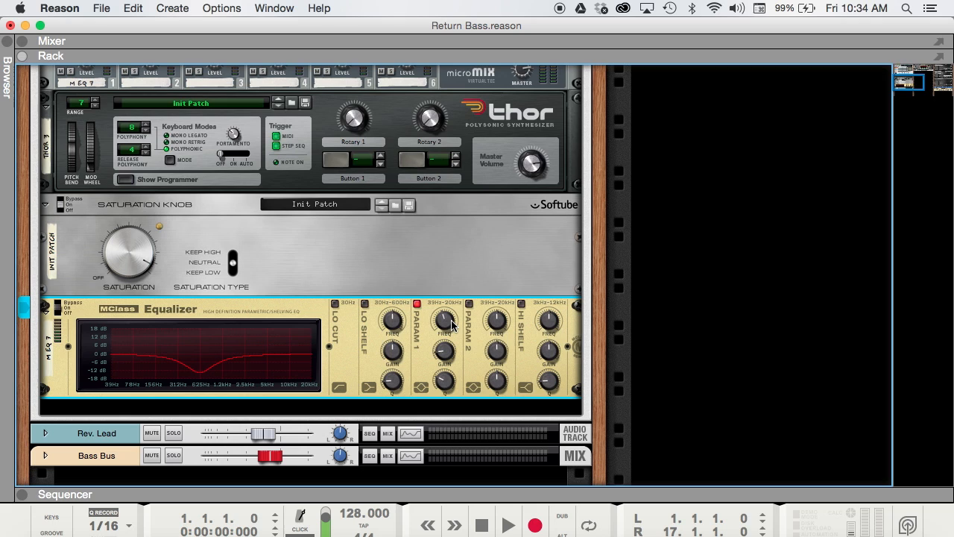
mouse_move(451, 322)
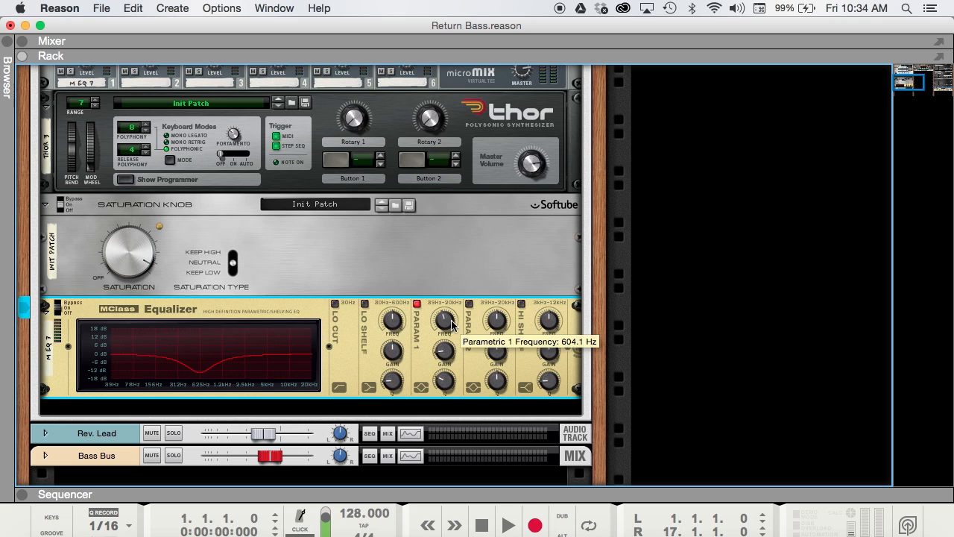
mouse_move(443, 352)
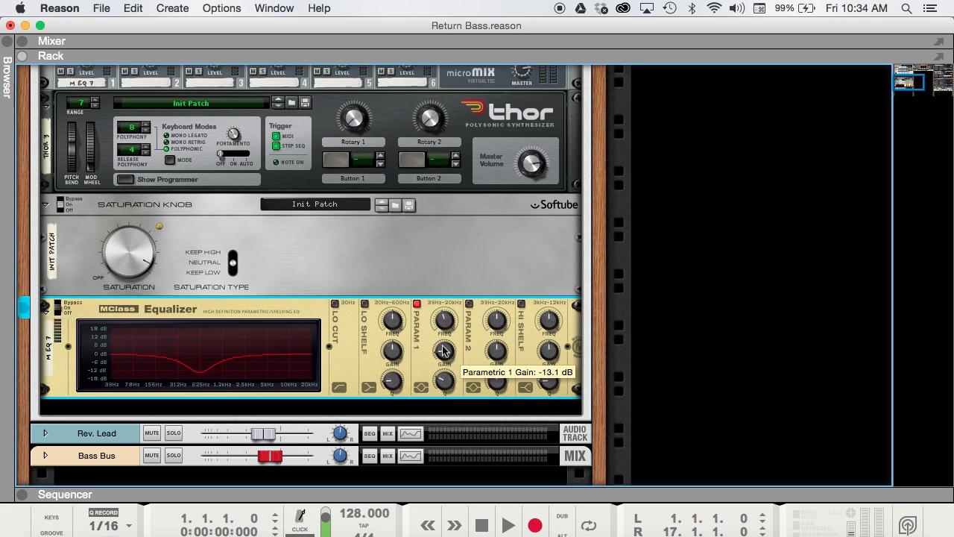
mouse_move(445, 385)
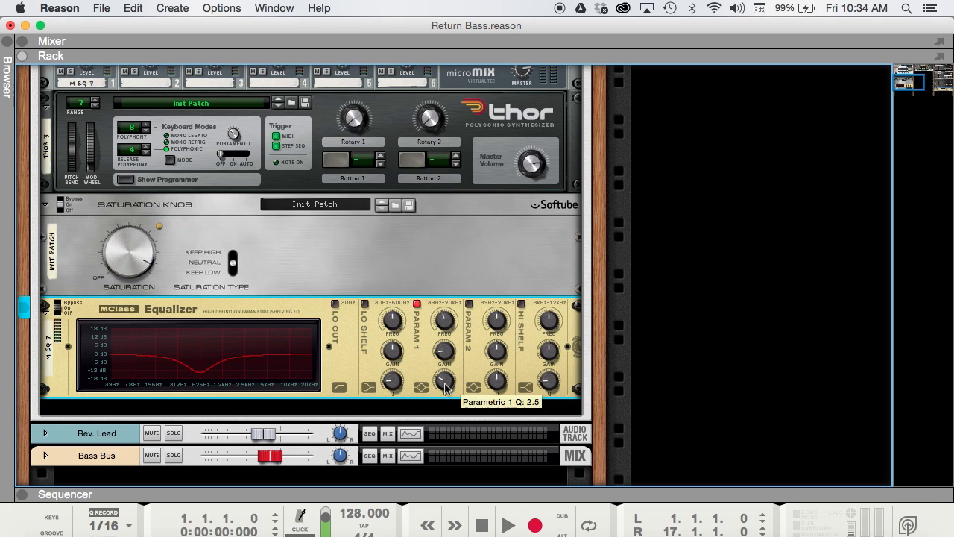
left_click(417, 304)
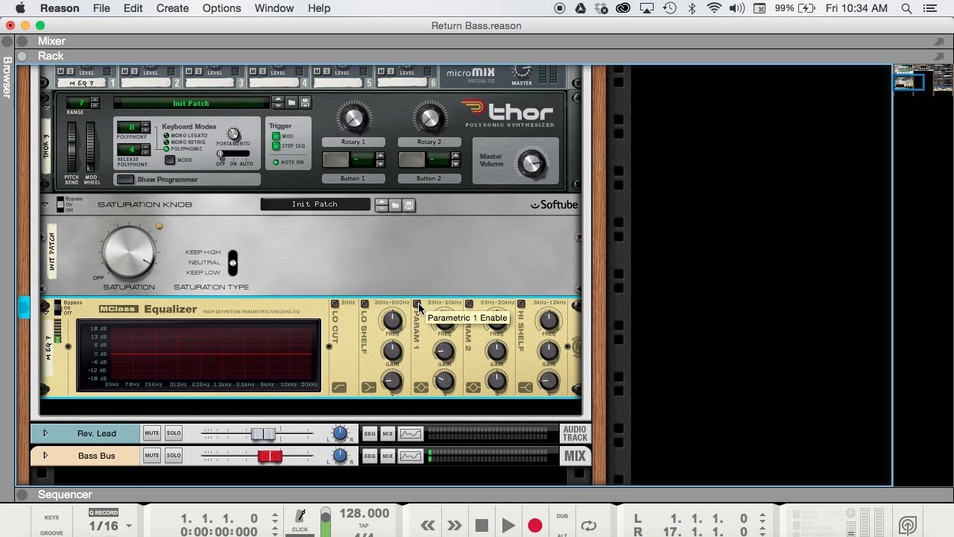
left_click(417, 304)
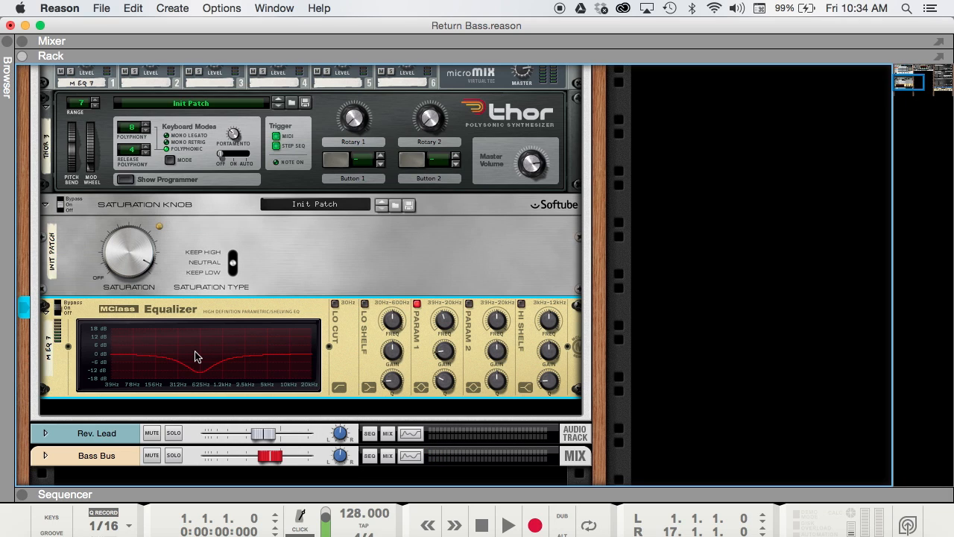
Clear the existing solos in the sequencer, solo the Rev. Lead track, play it from bars 1 and 4, and return to the start
key("F7")
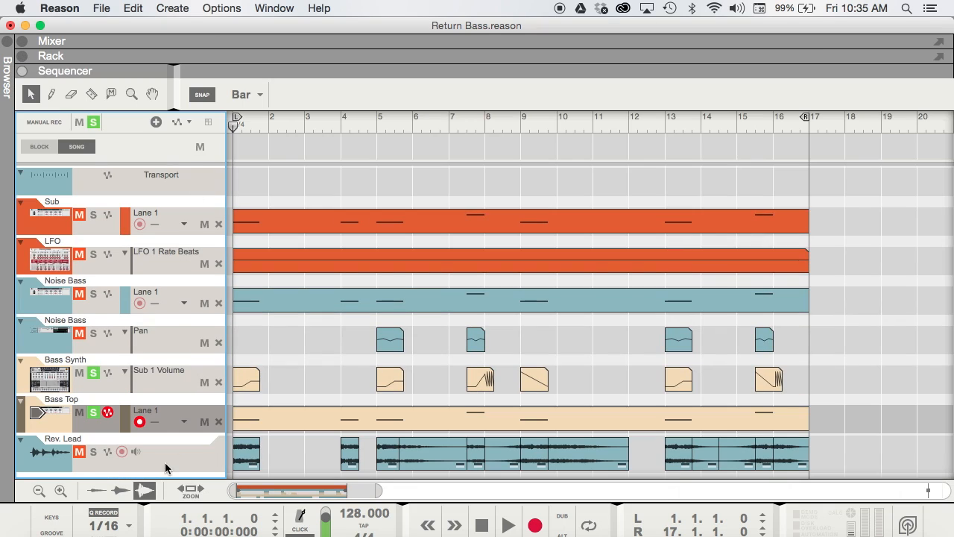
left_click(94, 121)
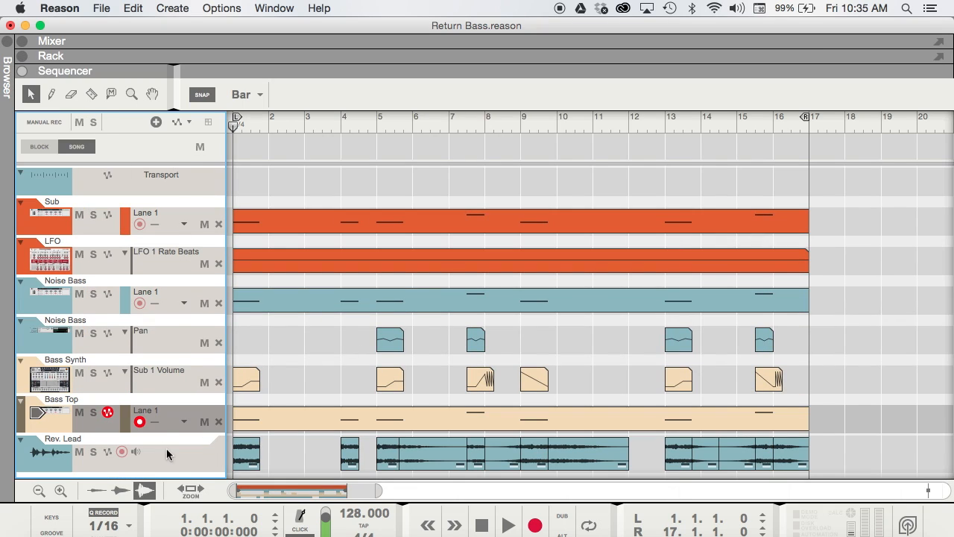
left_click(94, 451)
left_click_drag(413, 121, 125, 135)
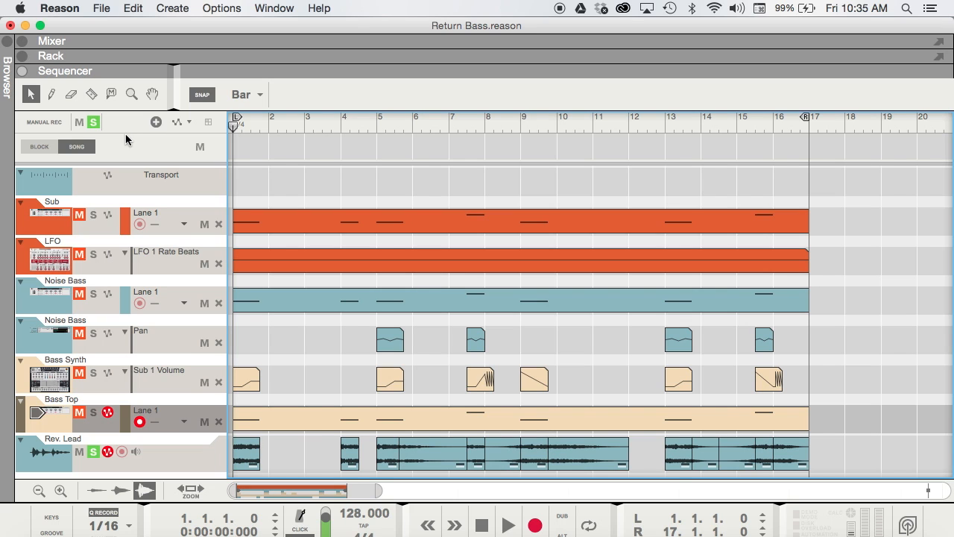
key("space")
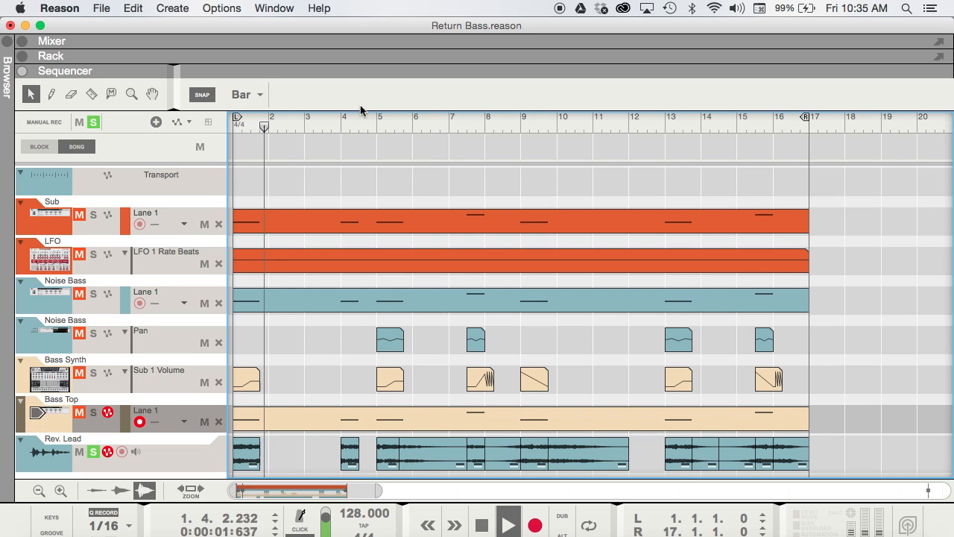
left_click(343, 127)
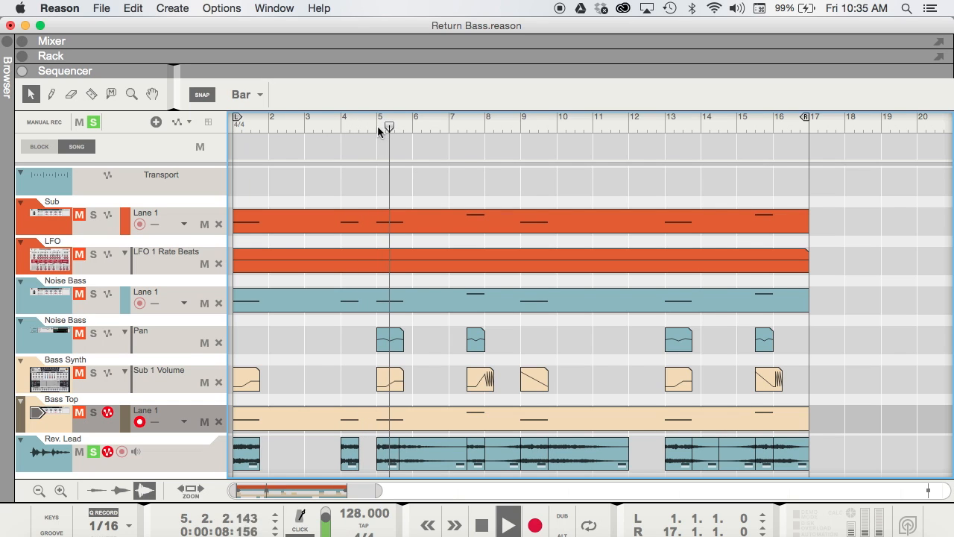
key("space")
left_click_drag(420, 129, 161, 148)
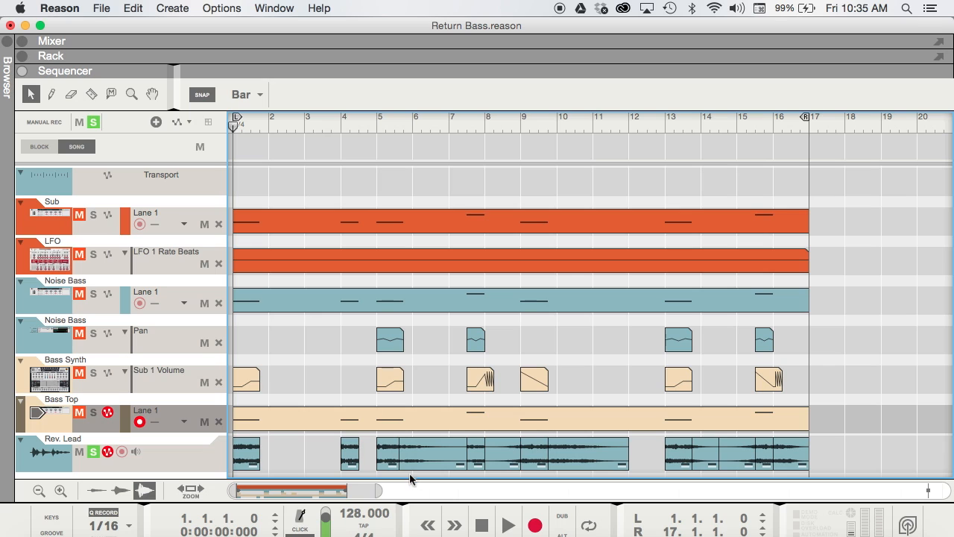
Select the Rev. Lead audio clips one after another across the song to check their fades, levels and transpose values
left_click(250, 456)
left_click(350, 456)
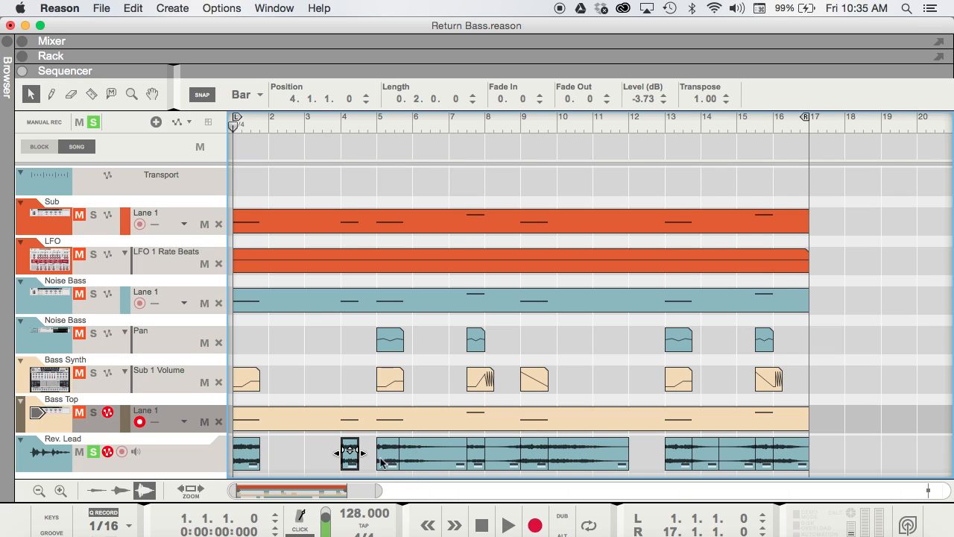
left_click(392, 460)
left_click(503, 461)
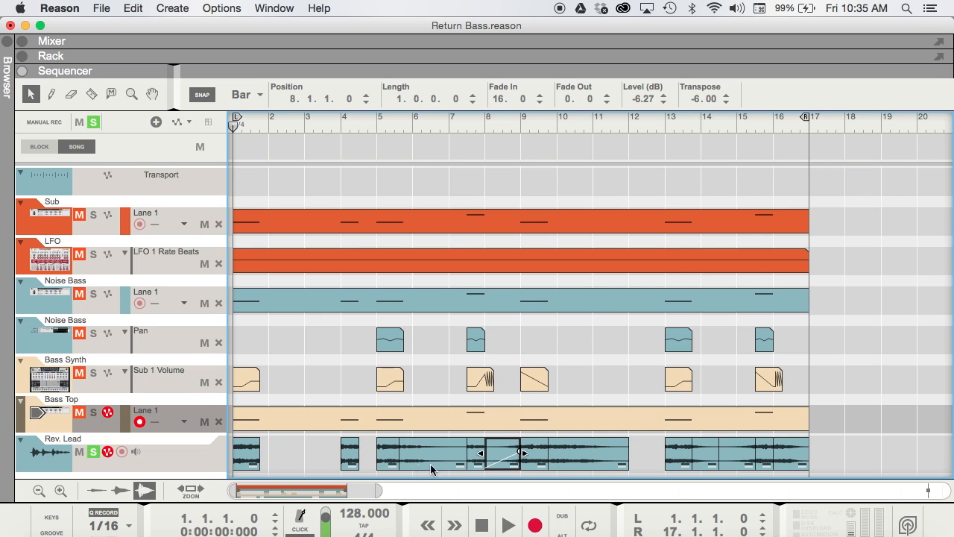
left_click(538, 460)
left_click(588, 460)
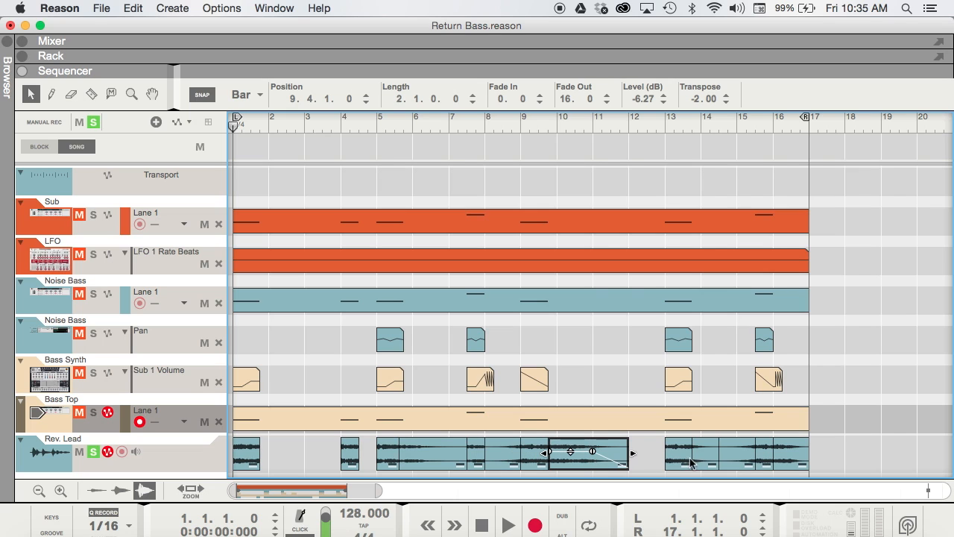
left_click(682, 451)
left_click(746, 453)
left_click(782, 453)
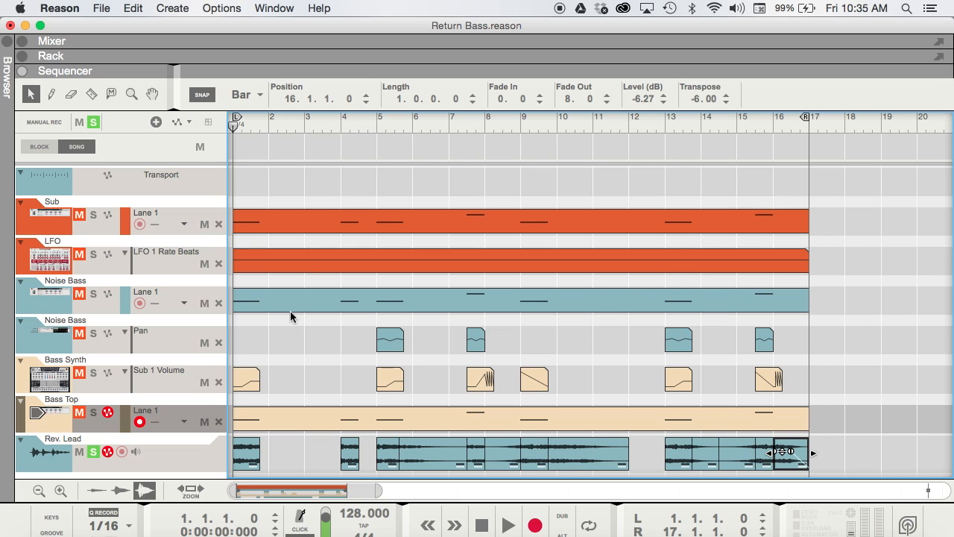
Clear all solos and expand the Rev. Lead audio track in the rack to show its insert effects
left_click(93, 122)
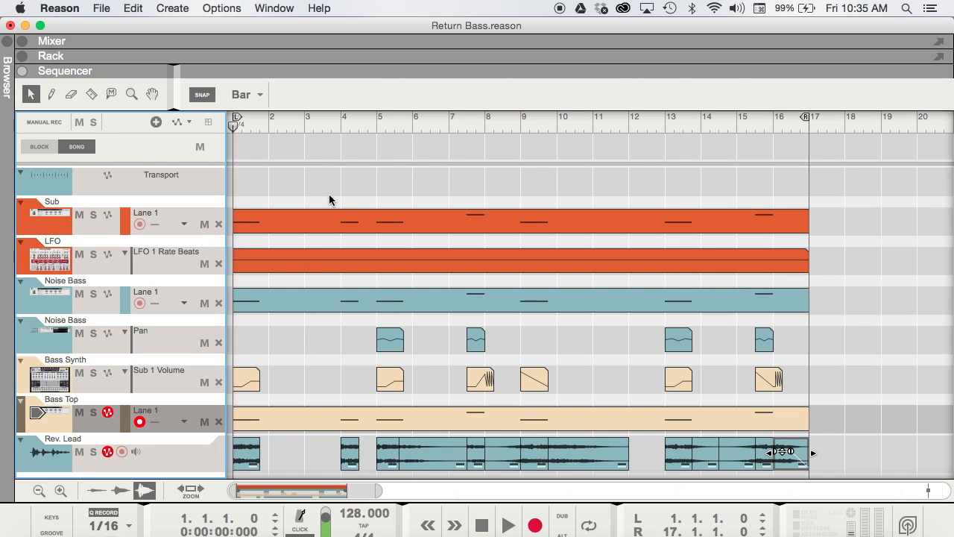
left_click_drag(381, 75, 406, 508)
left_click(58, 312)
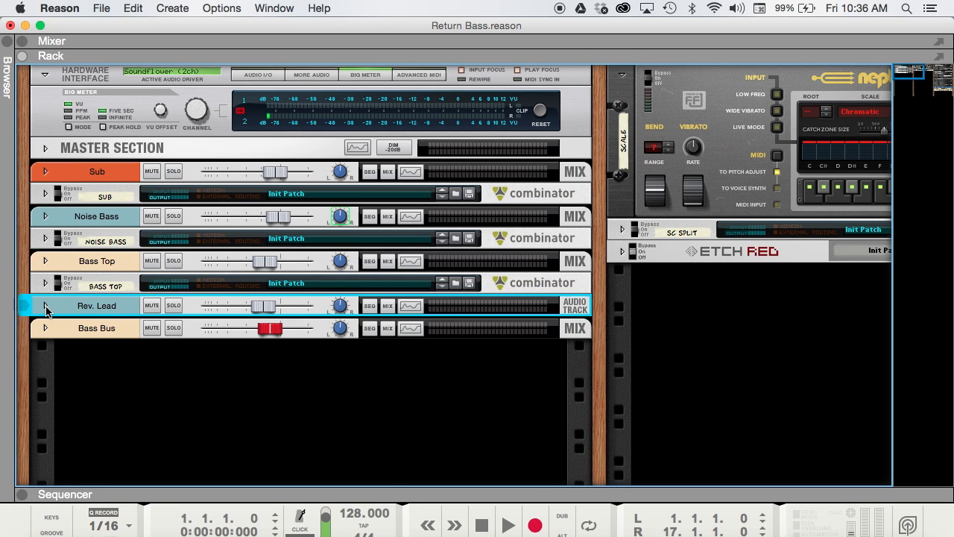
left_click(45, 306)
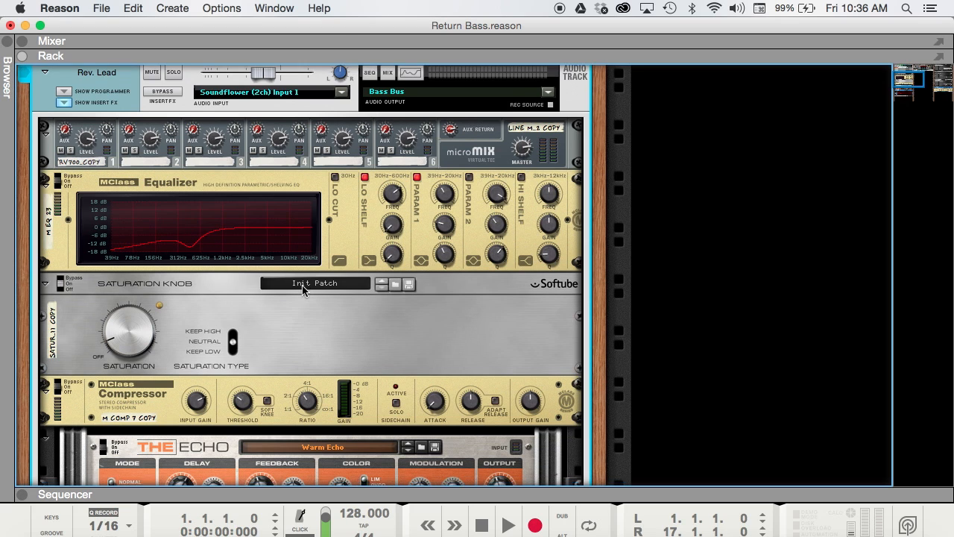
Select the Rev. Lead's MClass Equalizer to examine its curve, and select the Saturation Knob below it
left_click(66, 219)
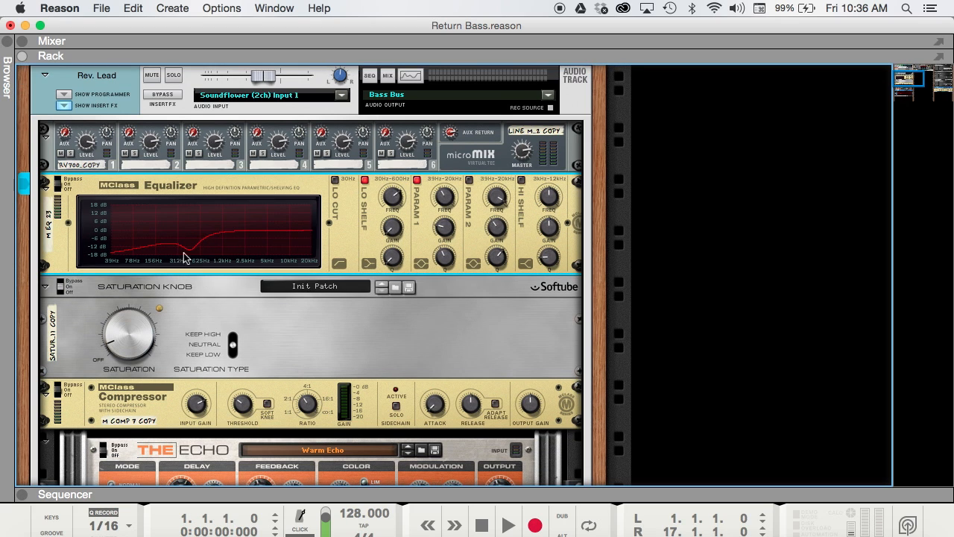
left_click(238, 323)
scroll(239, 323, "down", 1)
scroll(178, 307, "down", 2)
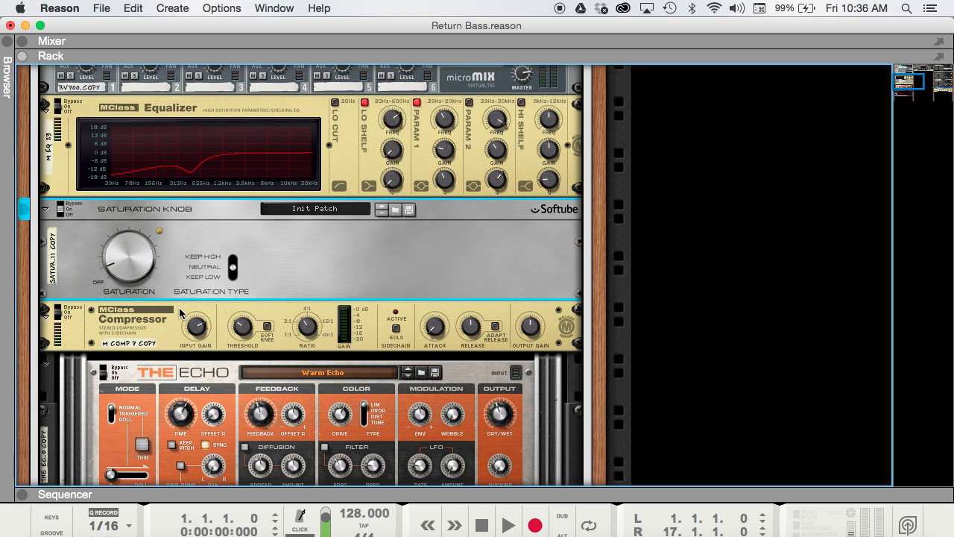
Select the Rev. Lead's MClass Compressor and check its input gain, threshold, ratio and attack values
left_click(130, 325)
mouse_move(198, 332)
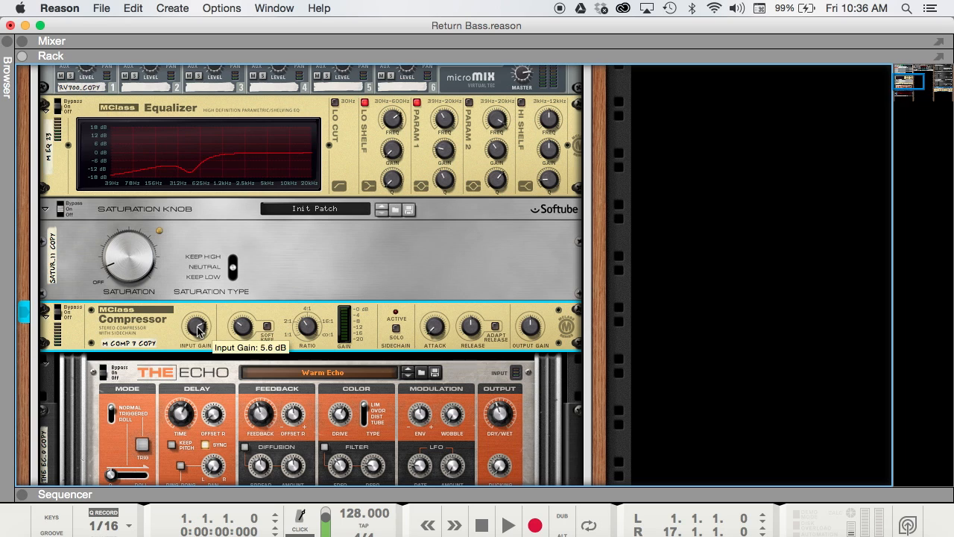
mouse_move(245, 331)
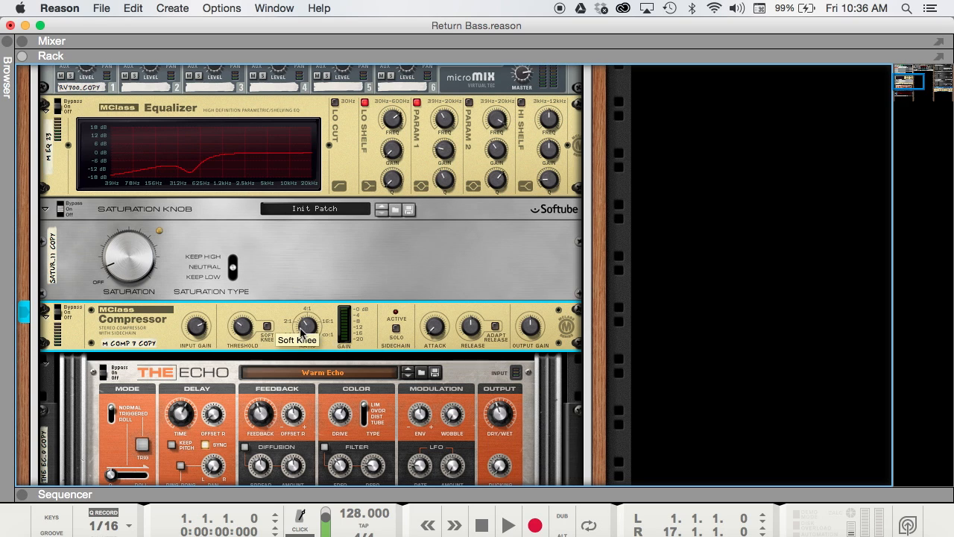
mouse_move(313, 333)
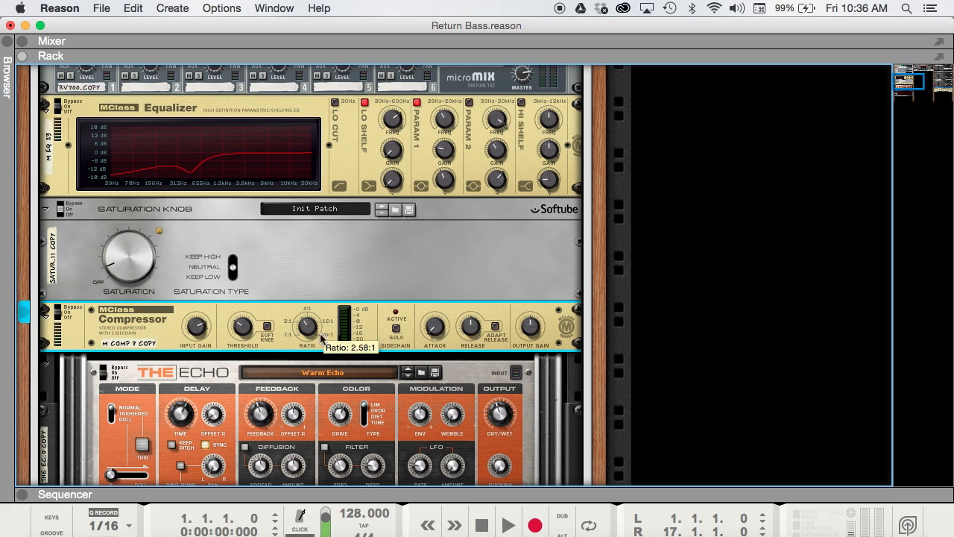
mouse_move(438, 326)
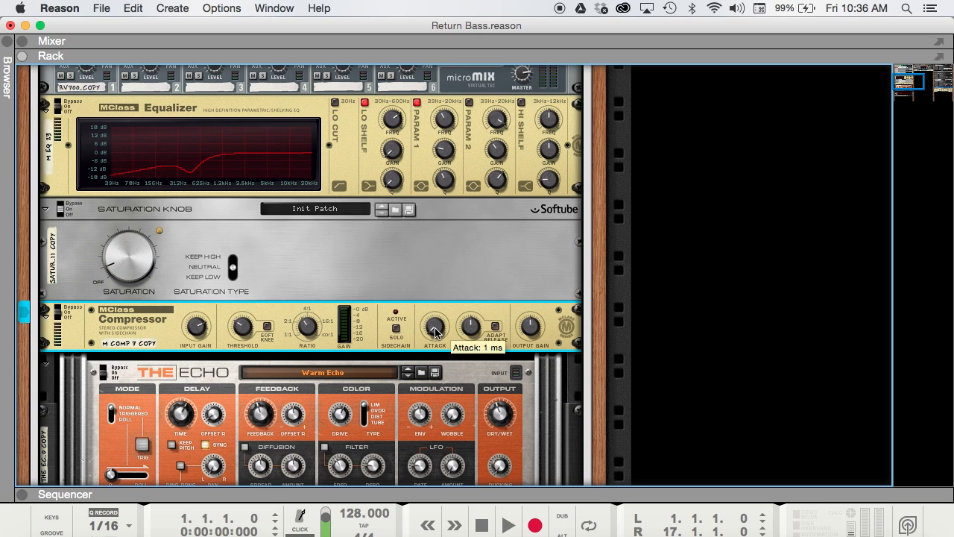
Examine The Echo in the Rev. Lead inserts and show the EQ page of the RV7000 reverb's programmer
scroll(381, 328, "down", 3)
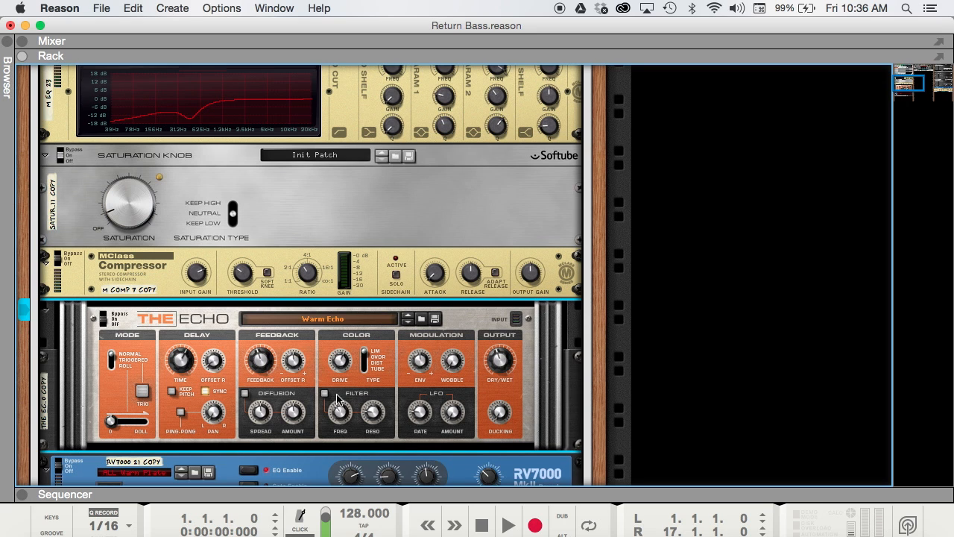
scroll(336, 393, "down", 10)
scroll(291, 361, "down", 1)
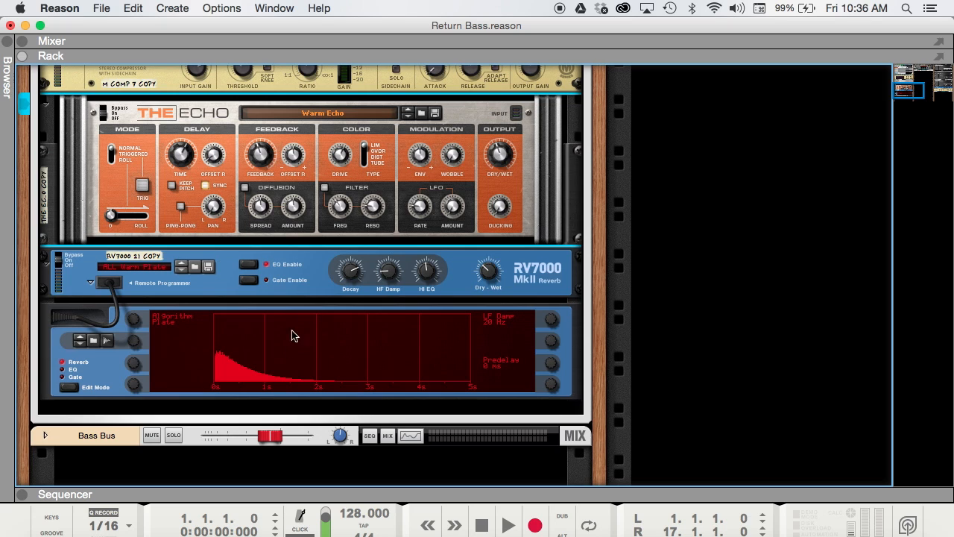
left_click(306, 293)
left_click(70, 370)
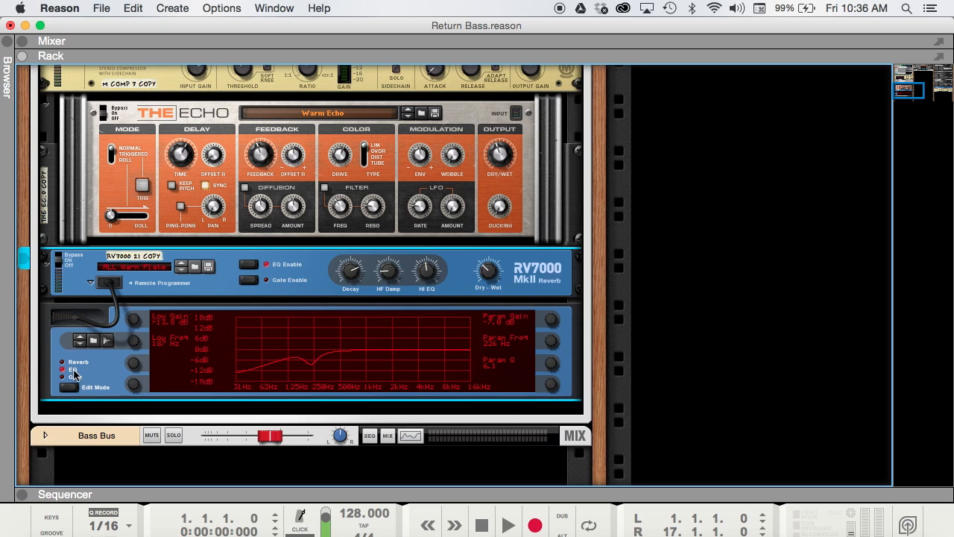
mouse_move(353, 276)
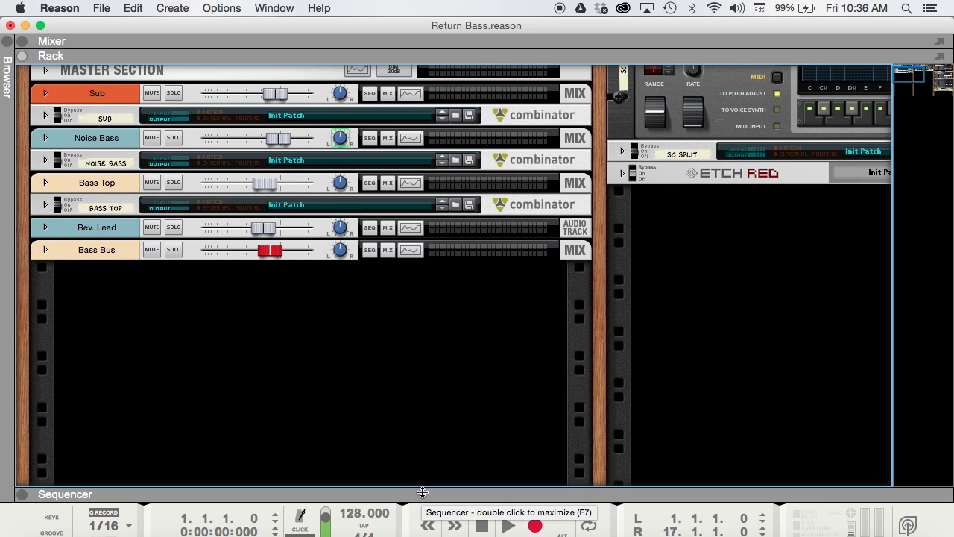
Select the Bass Bus in the rack and check the output routing of the bass channels in the mixer
left_click(124, 255)
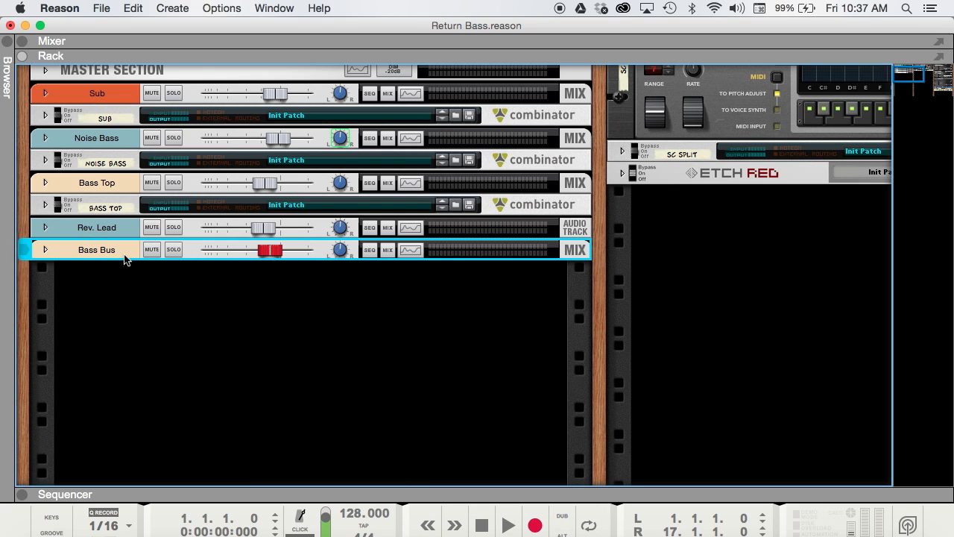
left_click_drag(373, 54, 390, 396)
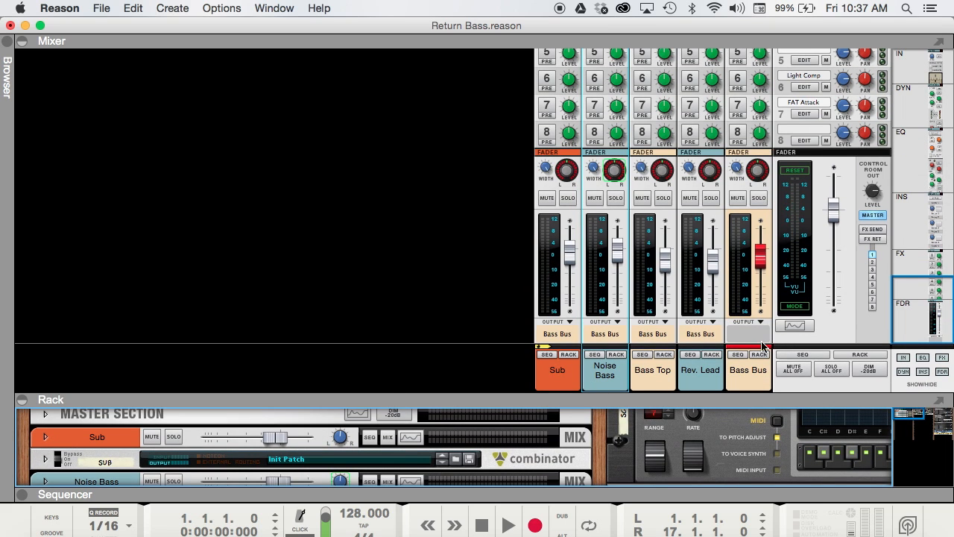
left_click_drag(607, 395, 471, 47)
Expand the Bass Bus in the rack and examine its stereo imagers, FET Compressors and insert programmer
left_click(182, 307)
left_click(45, 250)
scroll(288, 326, "down", 5)
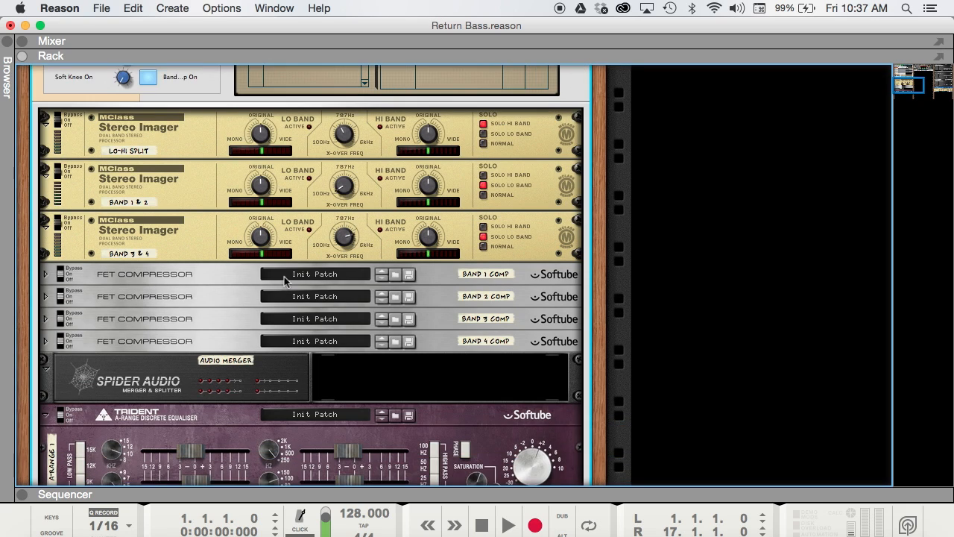
left_click(179, 274)
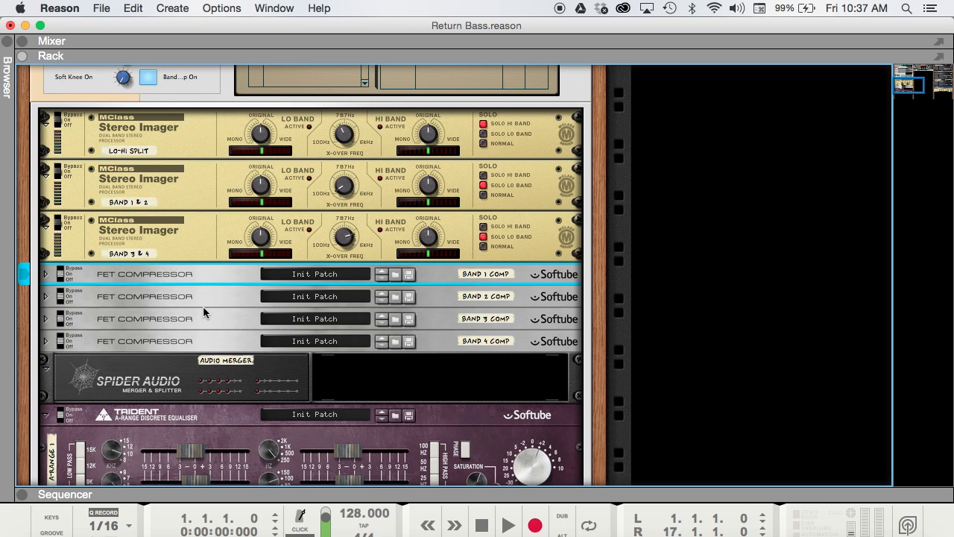
scroll(203, 306, "up", 4)
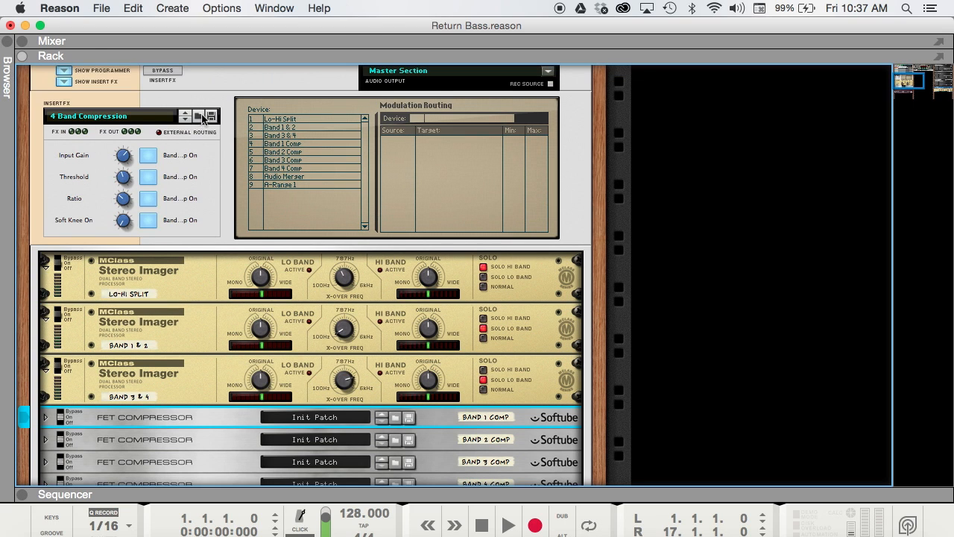
Browse the patches for the Bass Bus inserts, check where the 4 Band Compression patch is stored, and close the browser
left_click(202, 117)
left_click(131, 83)
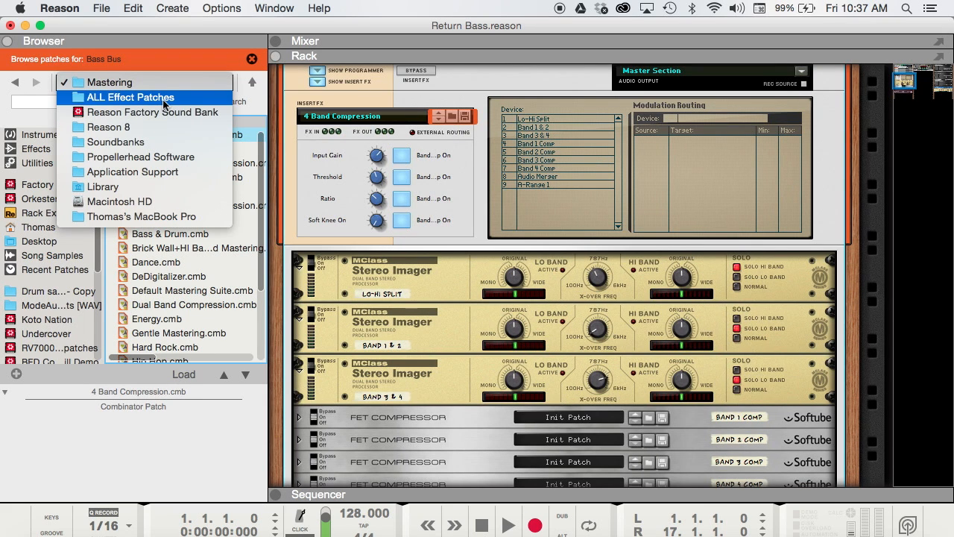
left_click(109, 83)
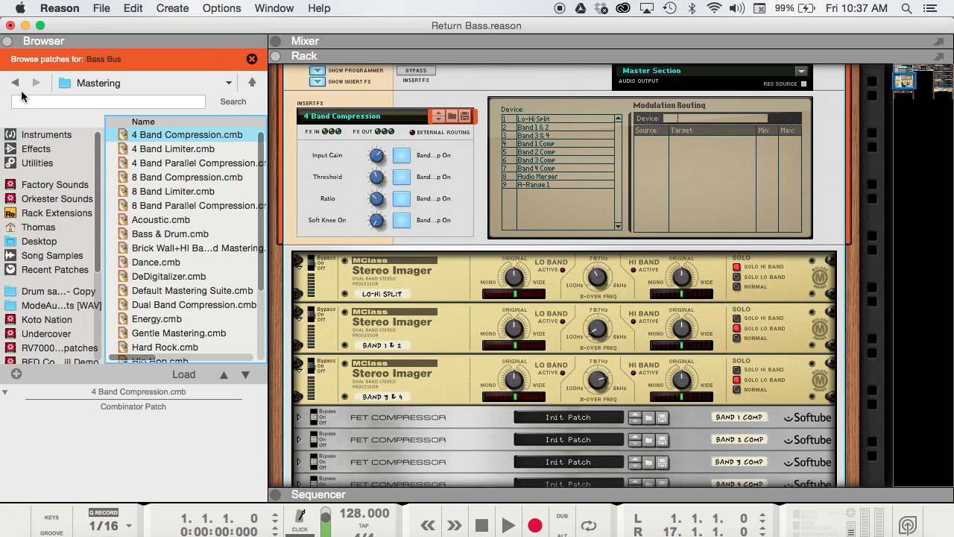
left_click(7, 42)
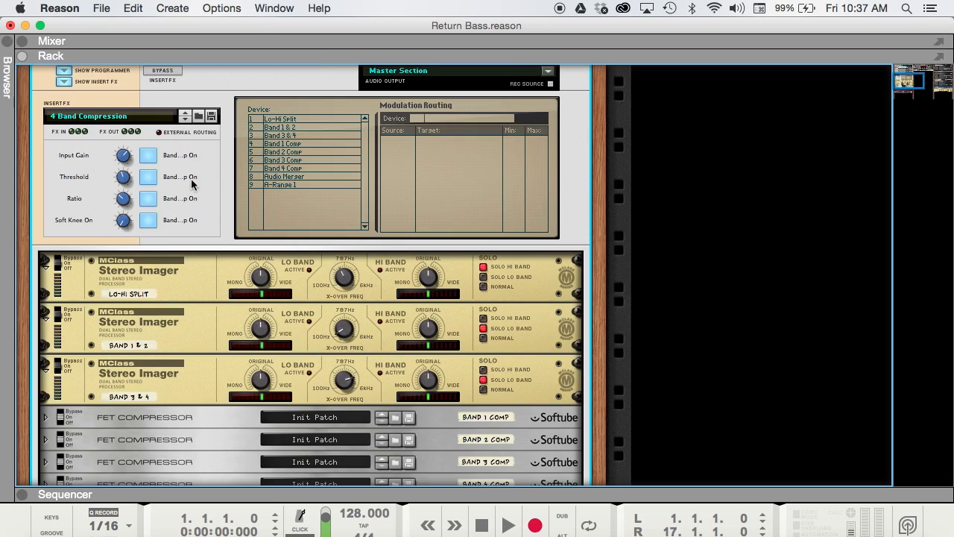
Expand the Band 1 FET Compressor, check its ratio, attack and release, and fold it again
scroll(192, 184, "down", 3)
left_click(46, 362)
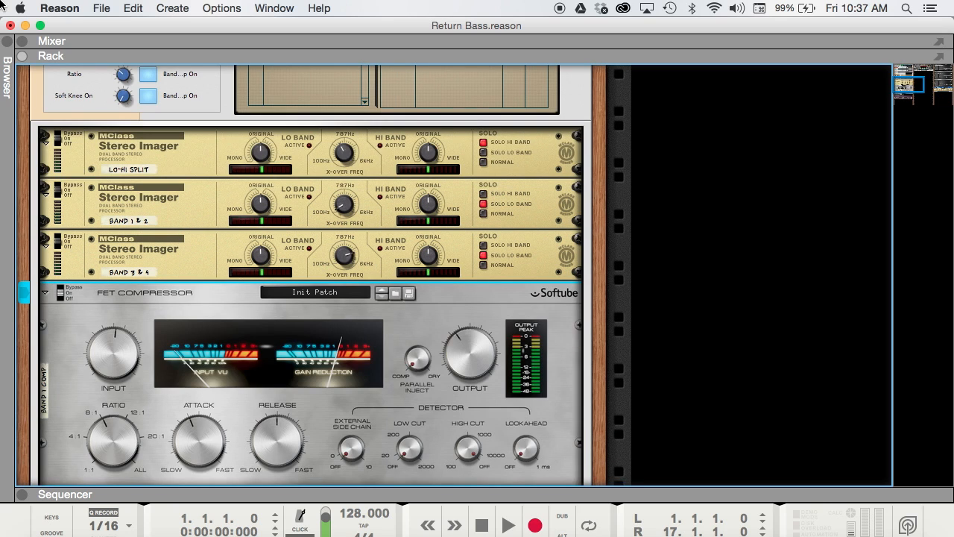
scroll(200, 302, "down", 3)
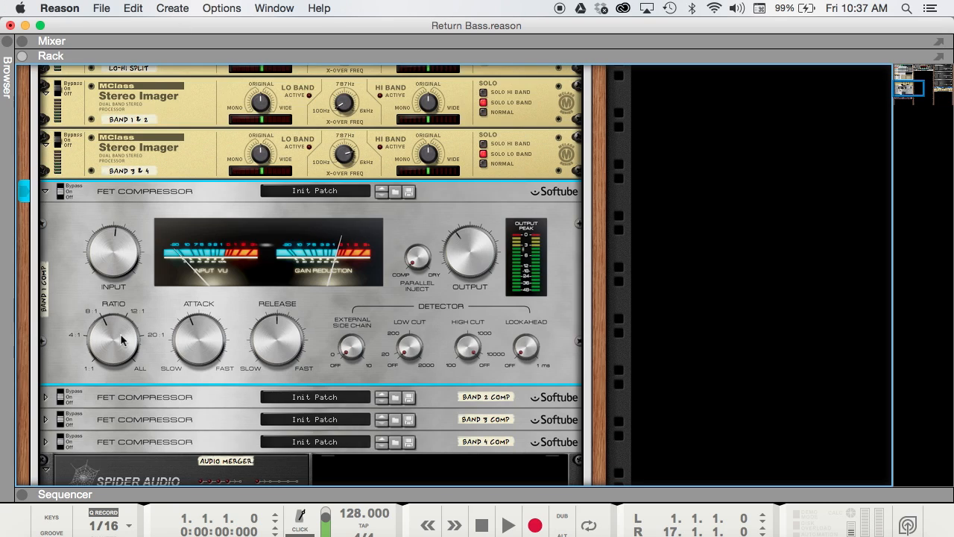
mouse_move(121, 340)
mouse_move(206, 337)
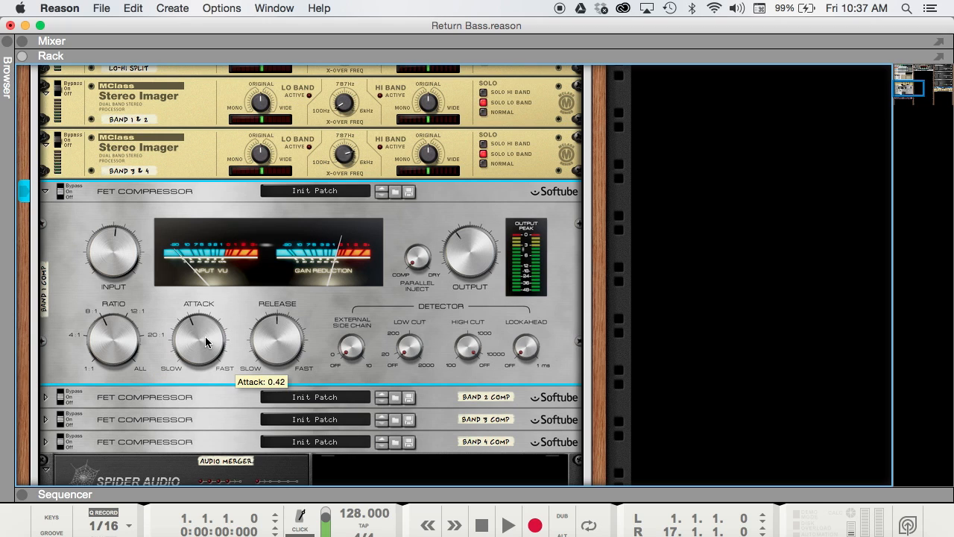
mouse_move(282, 337)
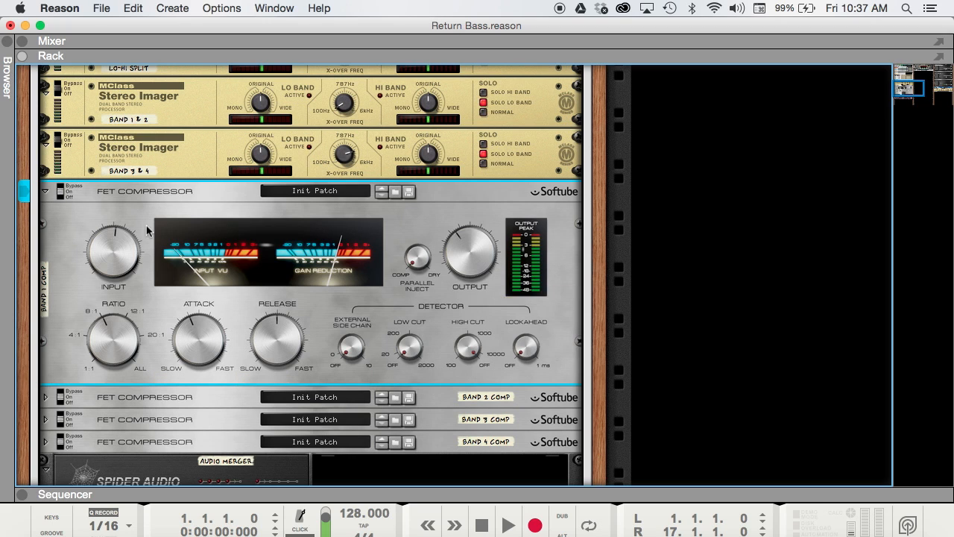
scroll(146, 229, "up", 2)
scroll(147, 229, "up", 5)
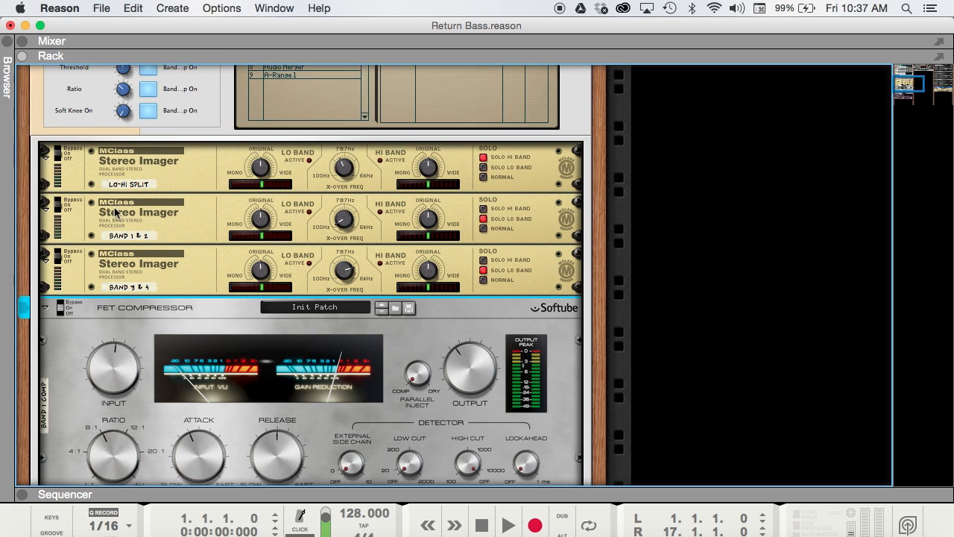
left_click(45, 334)
Expand the Band 2 FET Compressor, check its ratio, attack and release, and fold it again
left_click(46, 357)
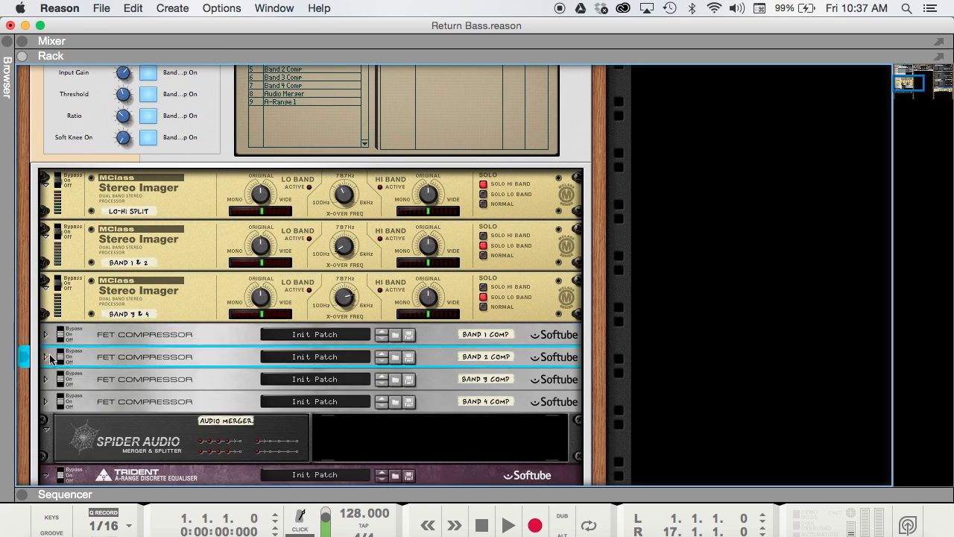
scroll(109, 359, "down", 4)
mouse_move(120, 318)
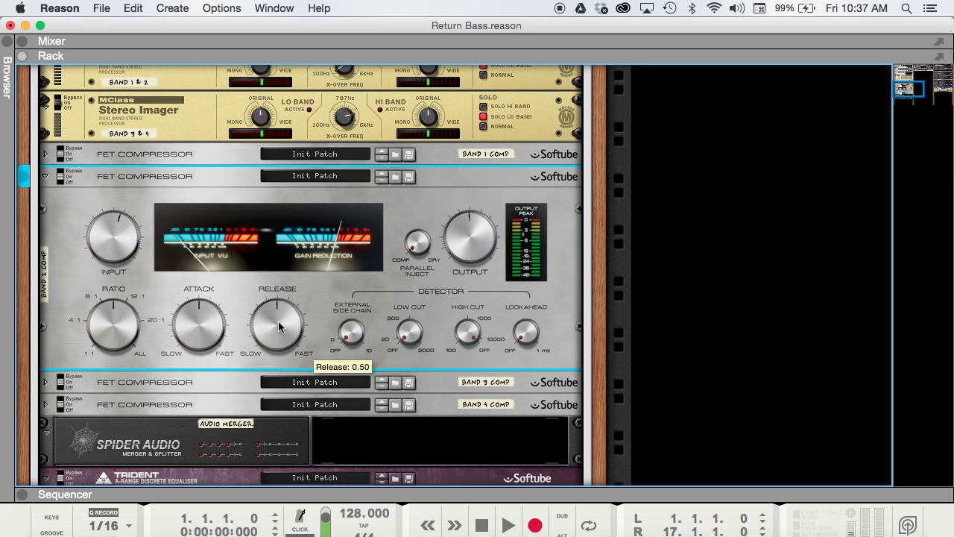
left_click(45, 177)
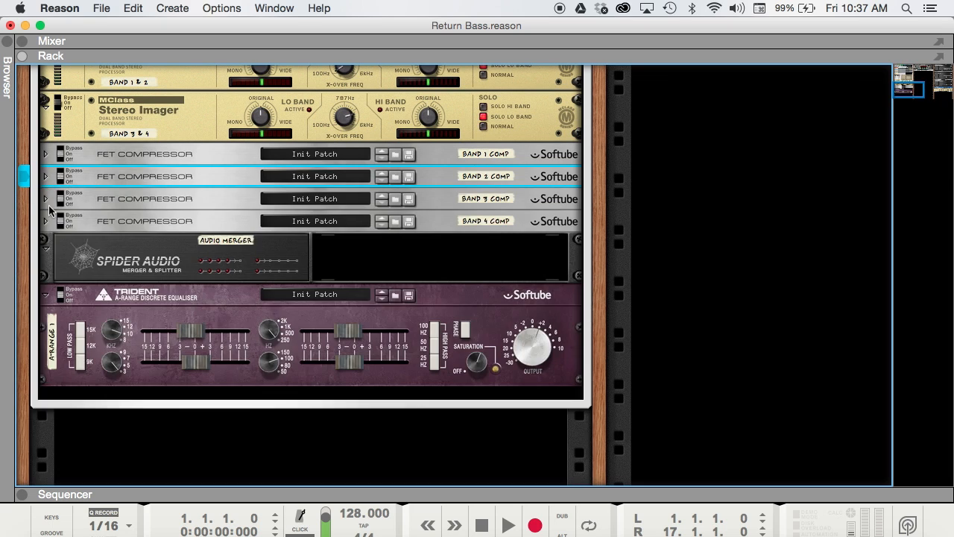
Examine the Band 3 and Band 4 FET Compressors, checking Band 4's attack, and fold them again
left_click(46, 200)
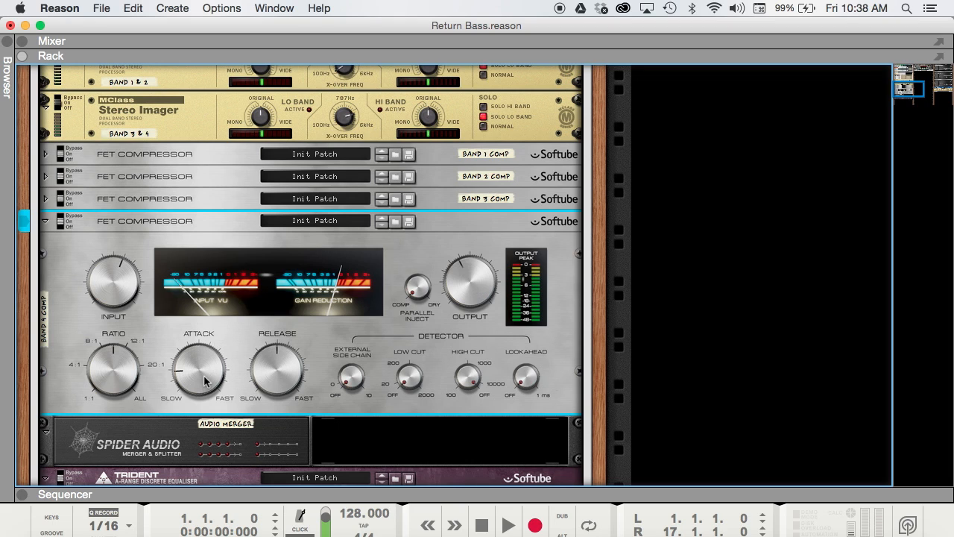
mouse_move(205, 380)
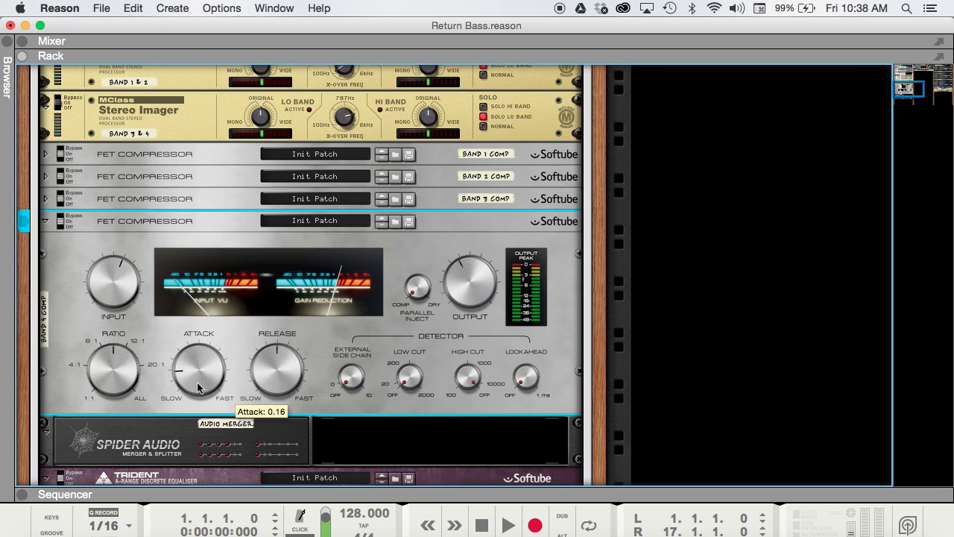
left_click(46, 221)
Select the Spider Audio merger, inspect its cabling on the rack's rear, and select the Trident A-Range equaliser on the front
left_click(187, 265)
key("Tab")
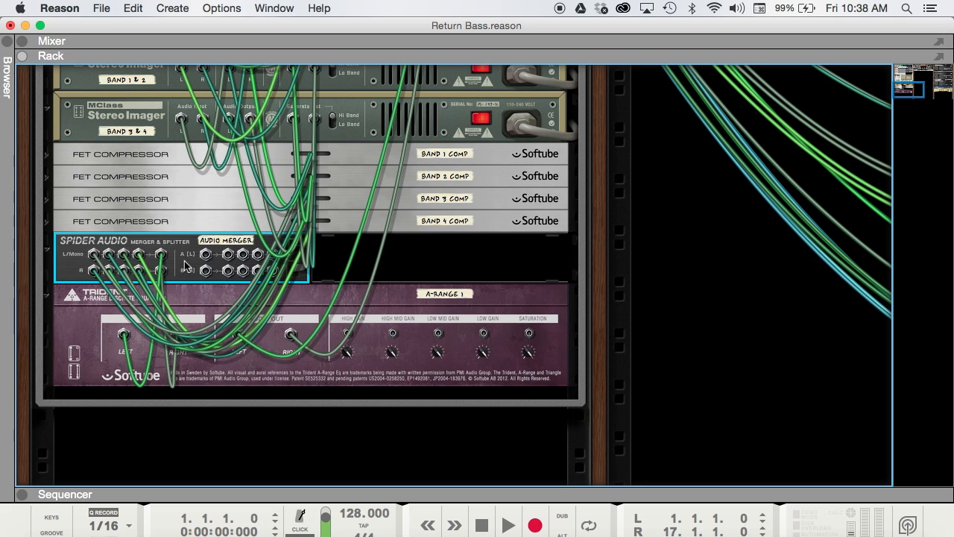
key("Tab")
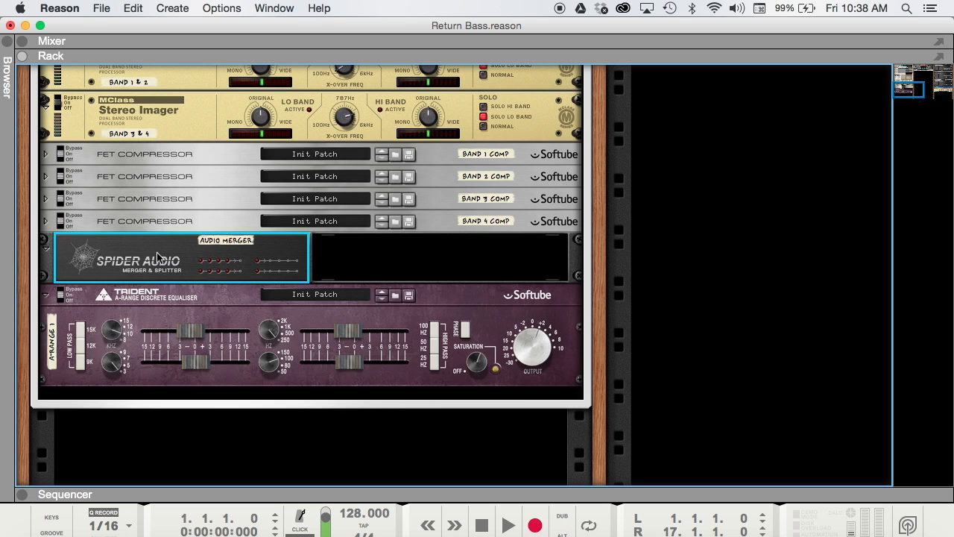
left_click(201, 336)
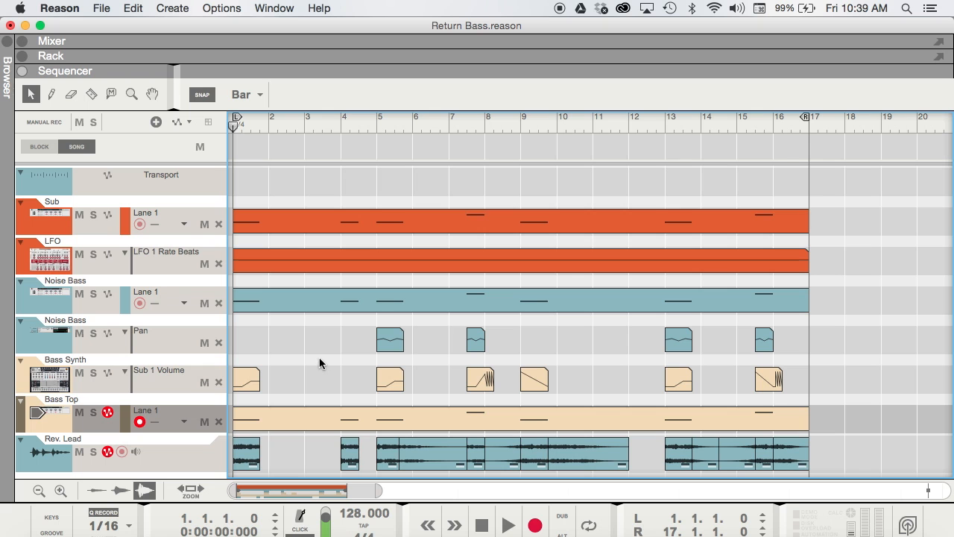
Enlarge the mixer and examine the channel EQ curves of Noise Bass and Rev. Lead in the Spectrum EQ
left_click_drag(417, 56, 440, 451)
scroll(601, 353, "up", 15)
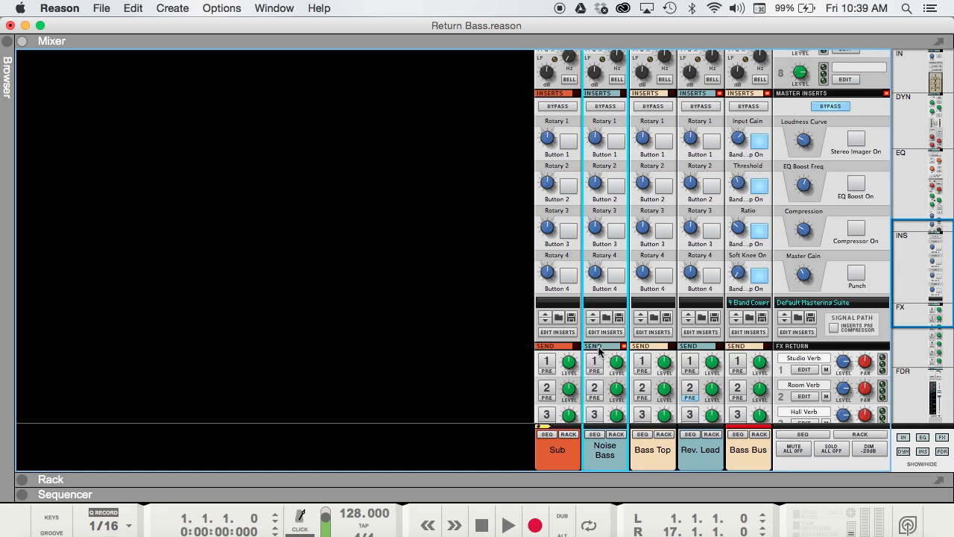
left_click(604, 192)
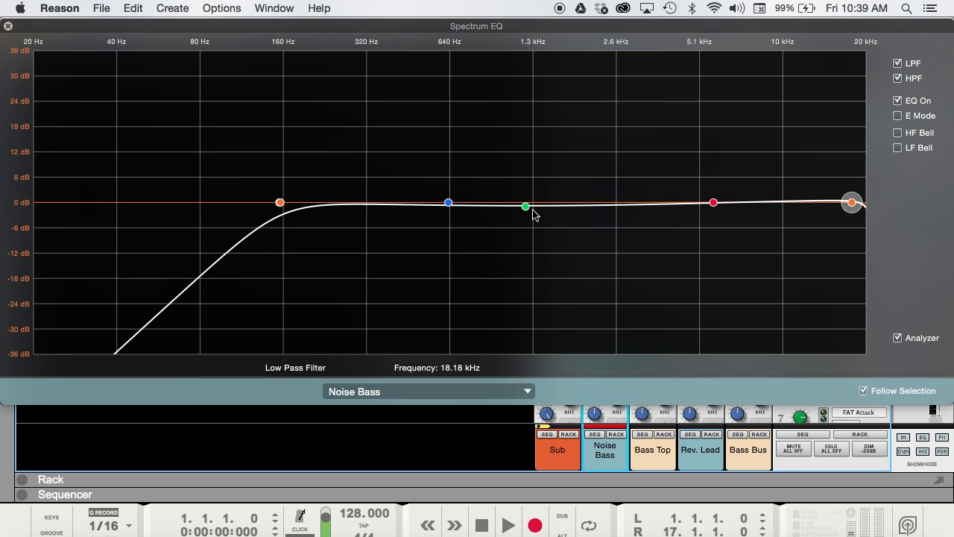
left_click(8, 28)
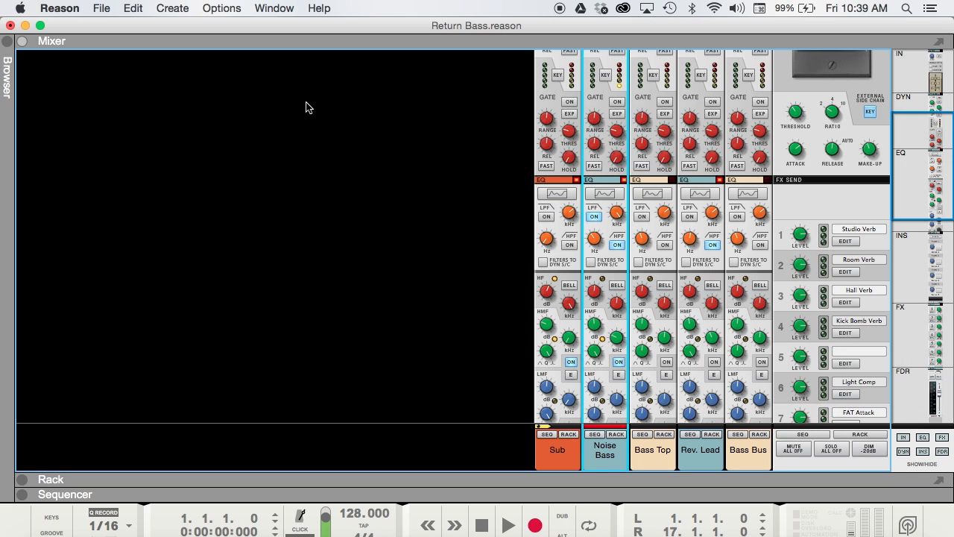
left_click(703, 195)
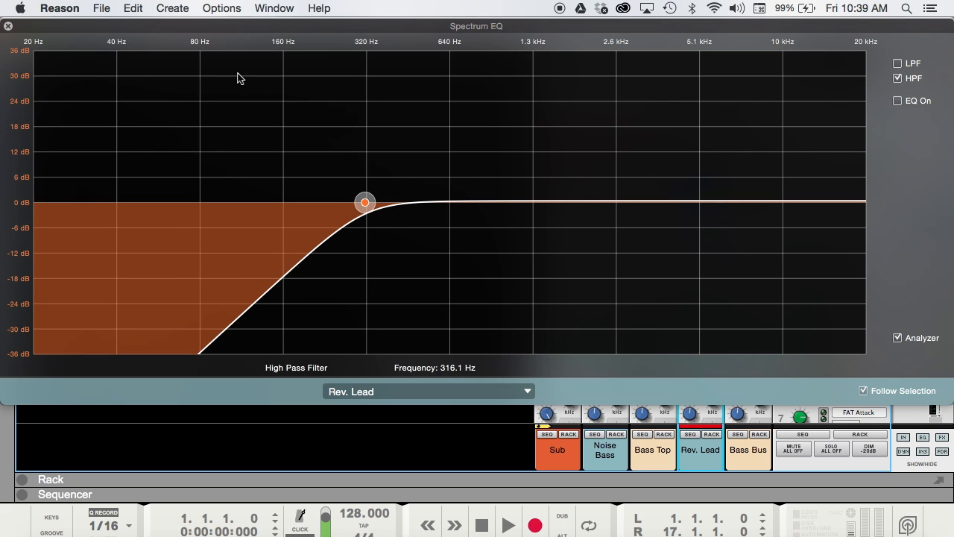
Close the Spectrum EQ and inspect the Bass Synth's Sub 1 Volume automation clips at bar 1 and just before bar 8 in the sequencer
left_click(8, 26)
key("F7")
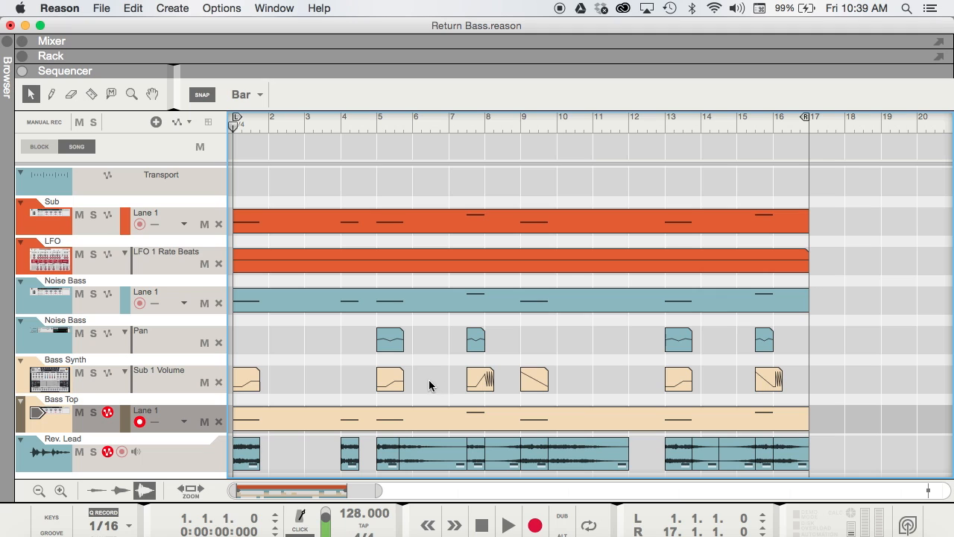
double_click(249, 379)
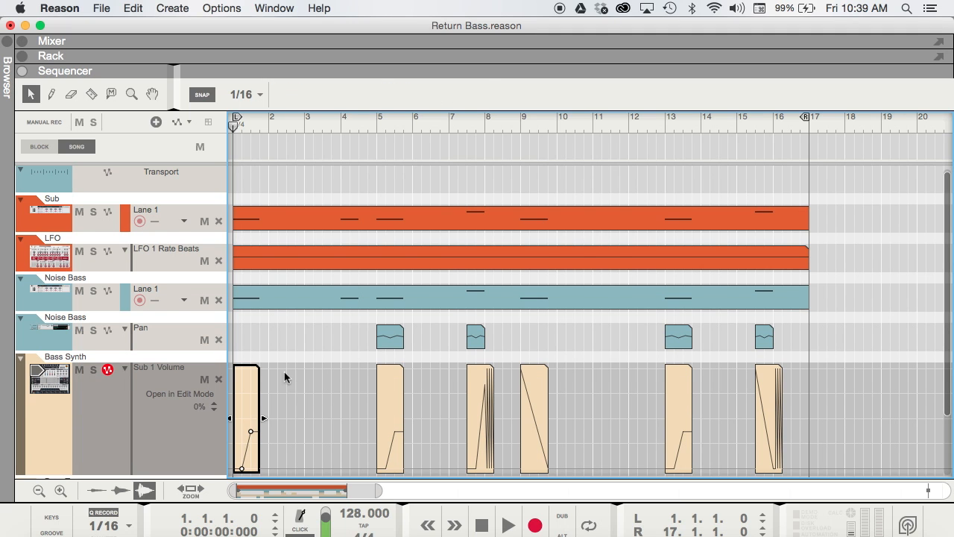
left_click(251, 431)
double_click(310, 348)
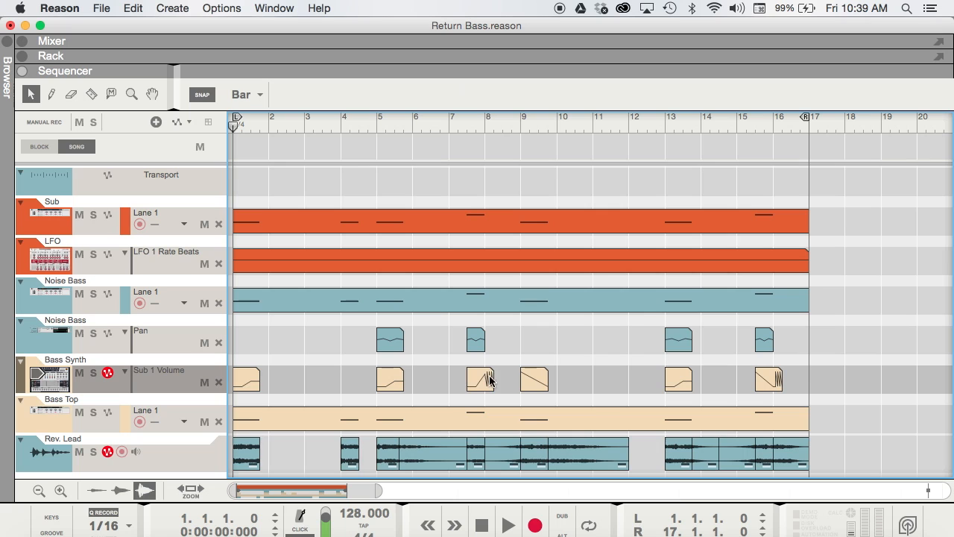
double_click(477, 381)
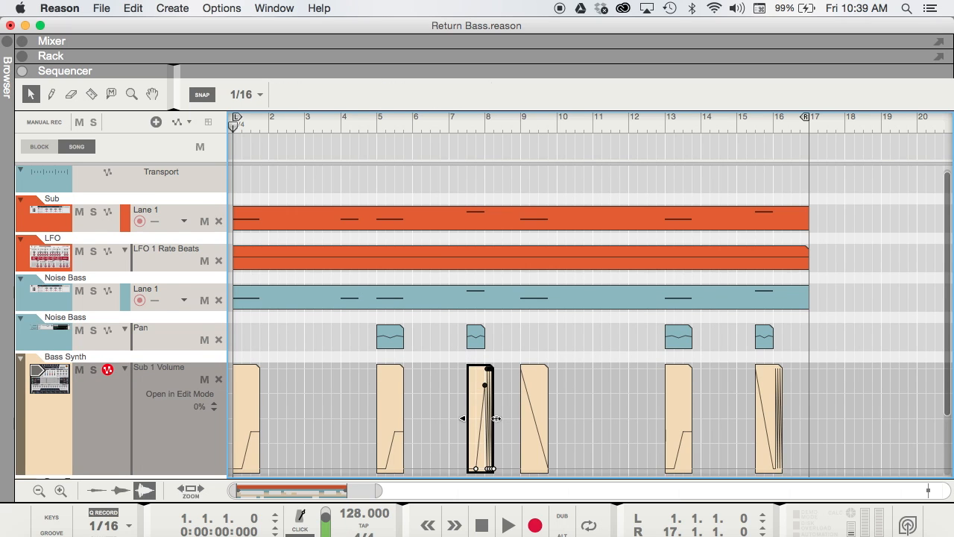
double_click(503, 341)
Select the Noise Bass Pan automation track, place the playhead at bar 5, and show the mixer's channel faders alongside the track
left_click(161, 342)
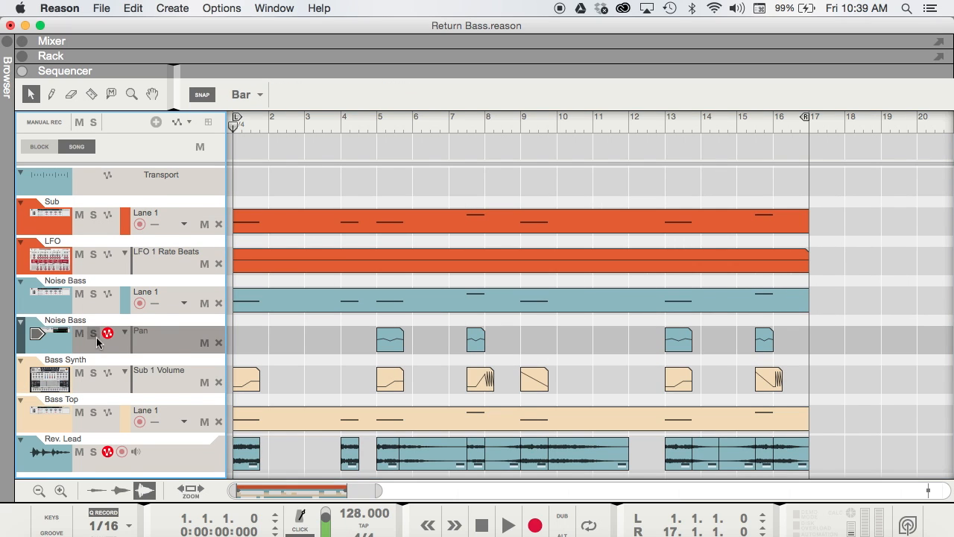
left_click(377, 121)
left_click_drag(460, 49, 473, 184)
scroll(473, 185, "down", 10)
scroll(472, 180, "up", 3)
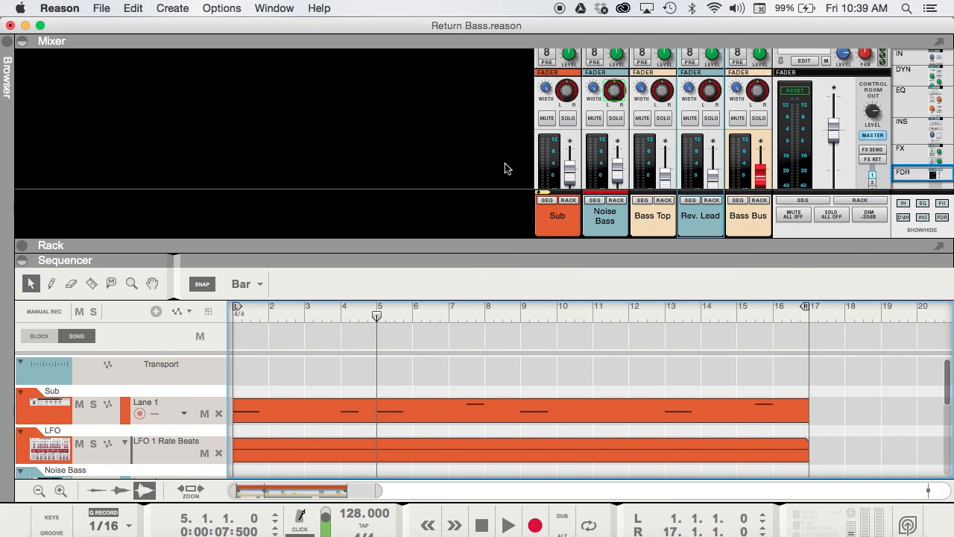
scroll(387, 366, "down", 3)
scroll(386, 367, "up", 1)
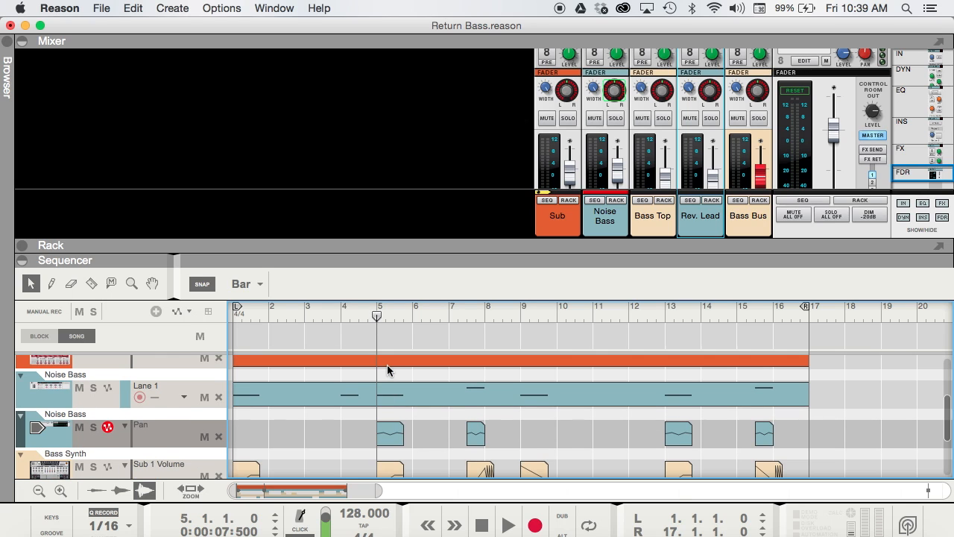
Play the Noise Bass pan automation from bar 5, stop, and move the playhead to bar 4 with the sequencer back at full size
key("space")
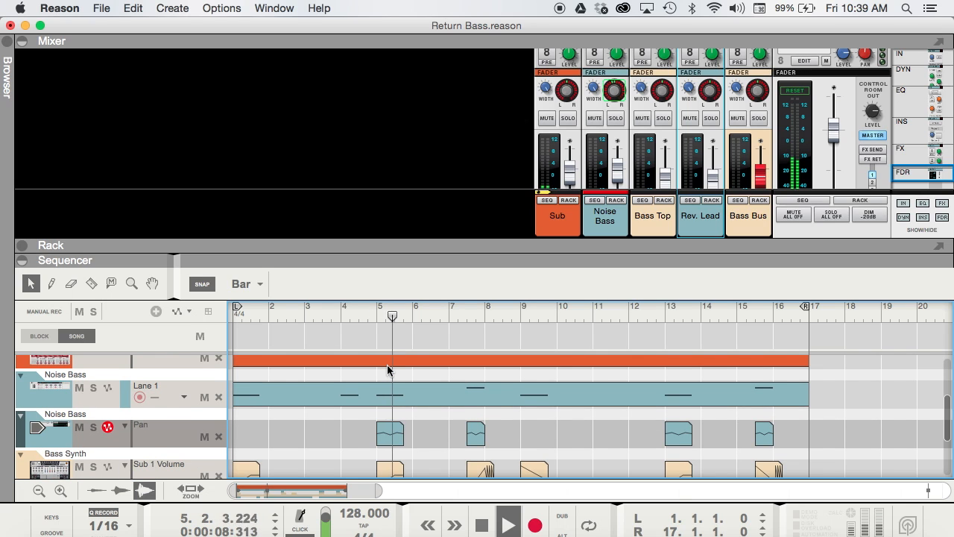
key("space")
left_click(369, 321)
left_click(350, 319)
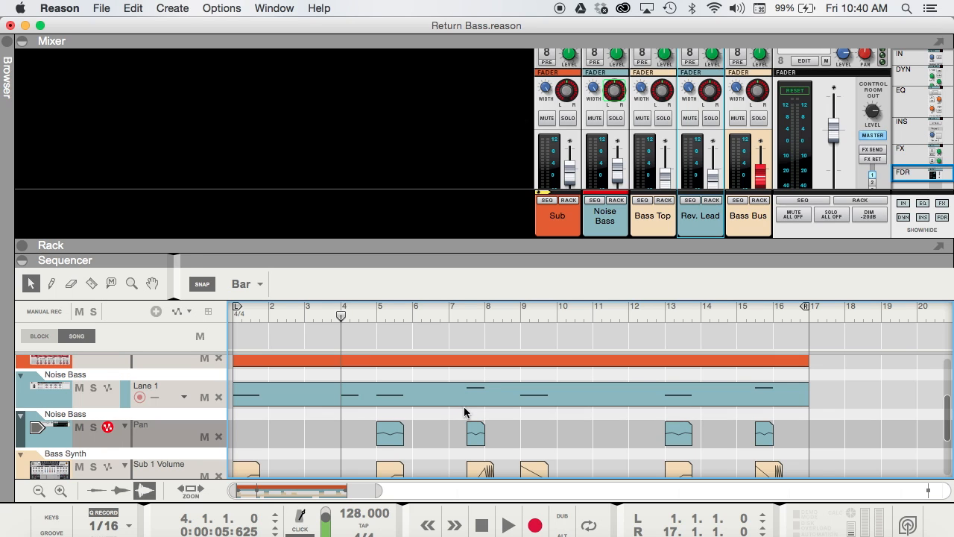
key("F5")
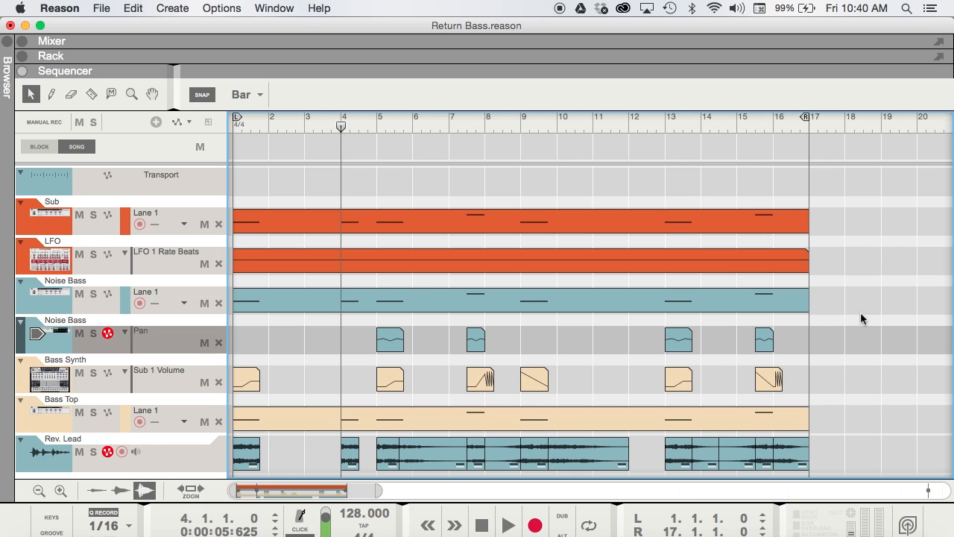